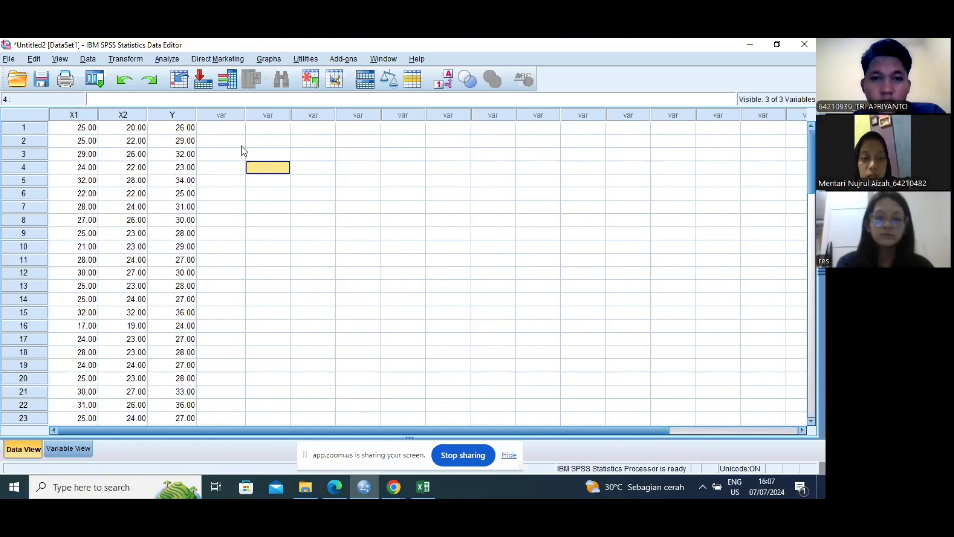
# - Start a Linear Regression analysis and assign Y as the dependent variable
pyautogui.click(169, 59)
pyautogui.click(169, 59)
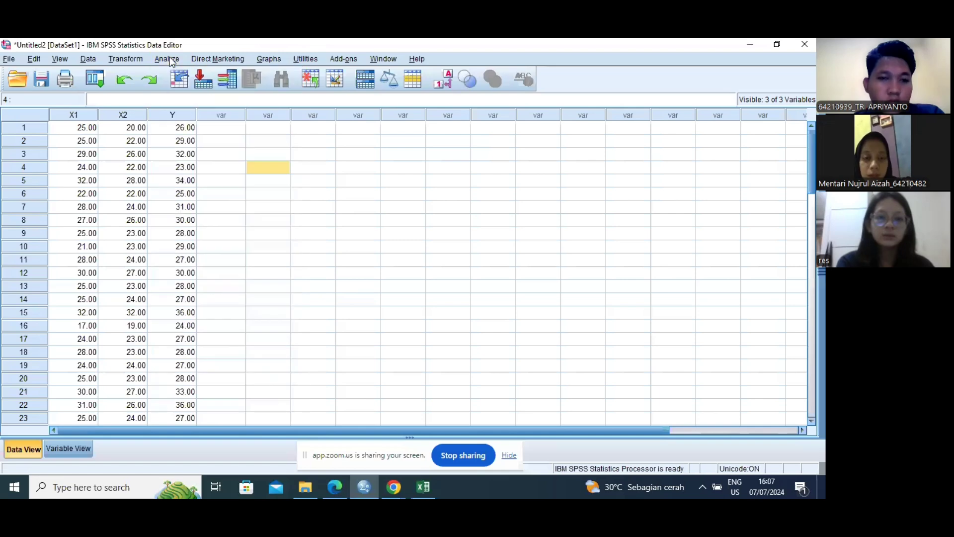
pyautogui.click(168, 59)
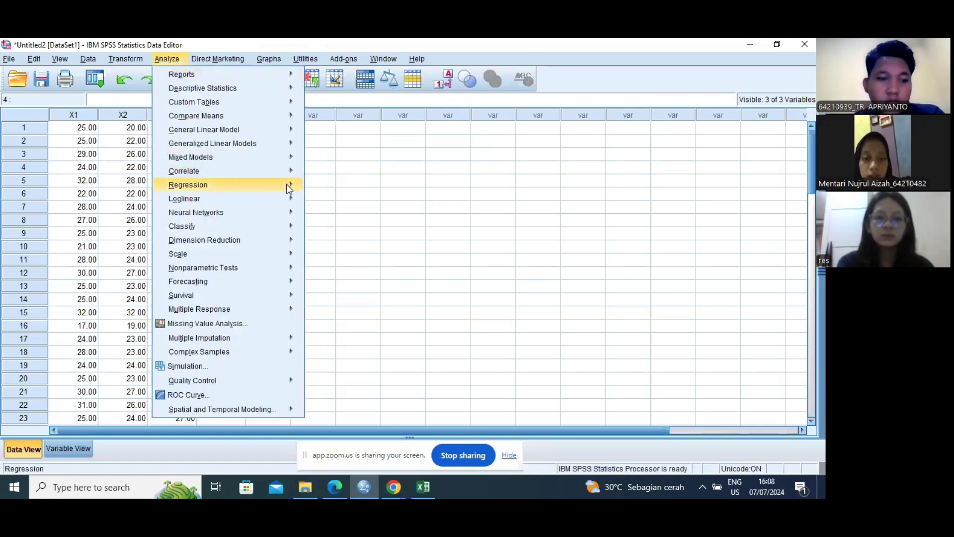
pyautogui.moveTo(286, 184)
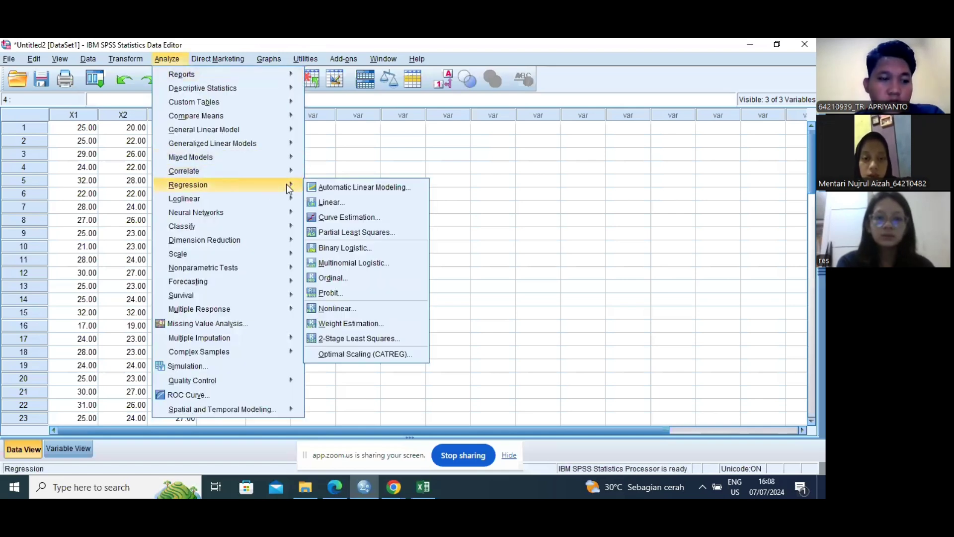
pyautogui.click(323, 201)
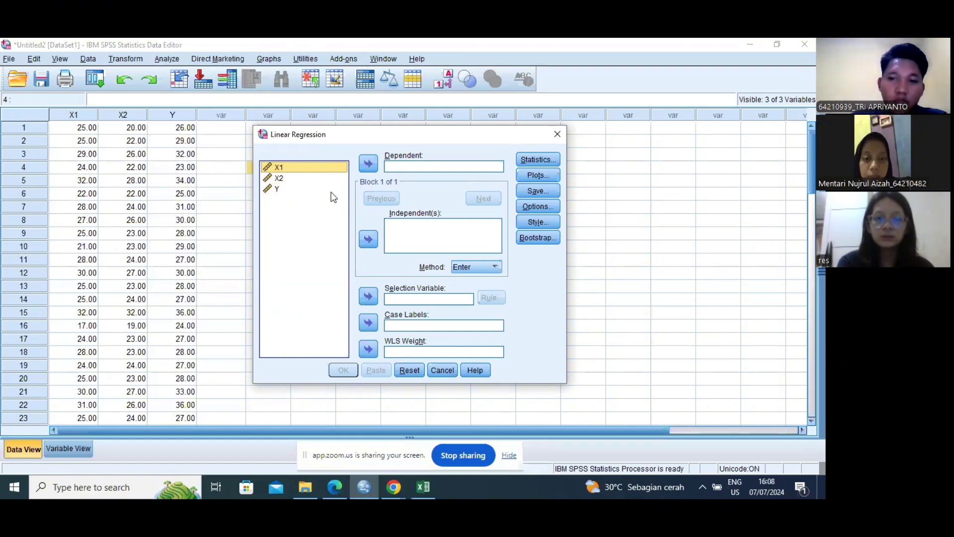
pyautogui.click(329, 189)
pyautogui.click(368, 163)
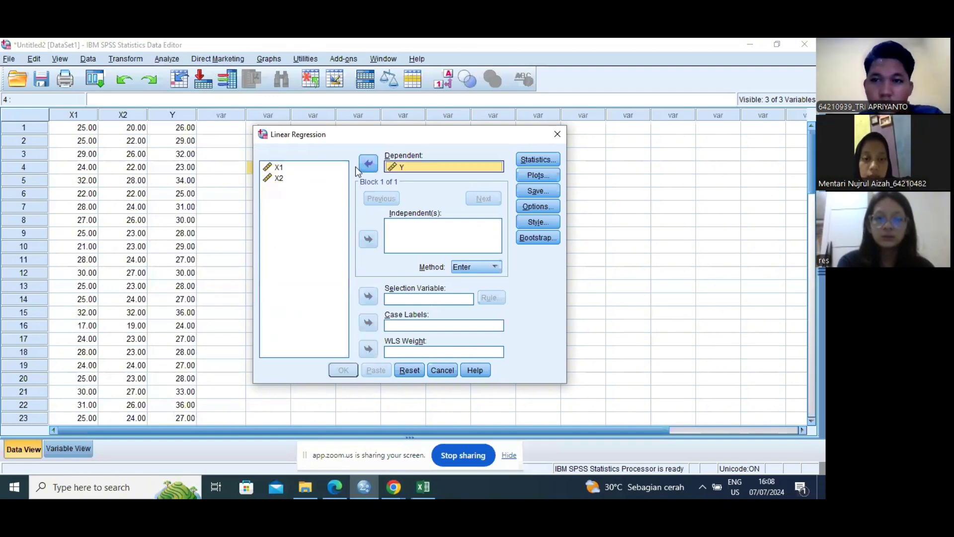
# - Assign X1 and X2 together as the independent variables of the regression
pyautogui.click(319, 169)
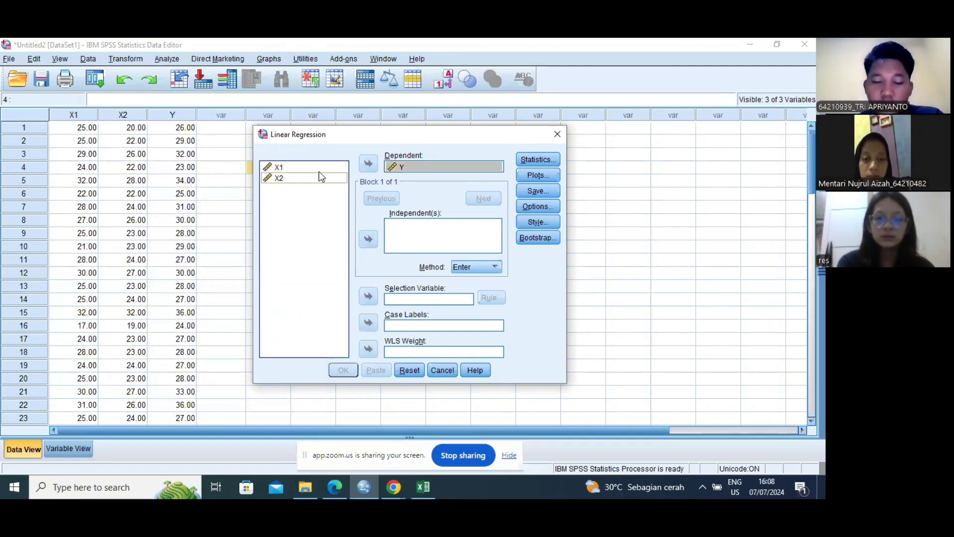
pyautogui.keyDown('shift'); pyautogui.click(318, 176); pyautogui.keyUp('shift')
pyautogui.click(318, 175)
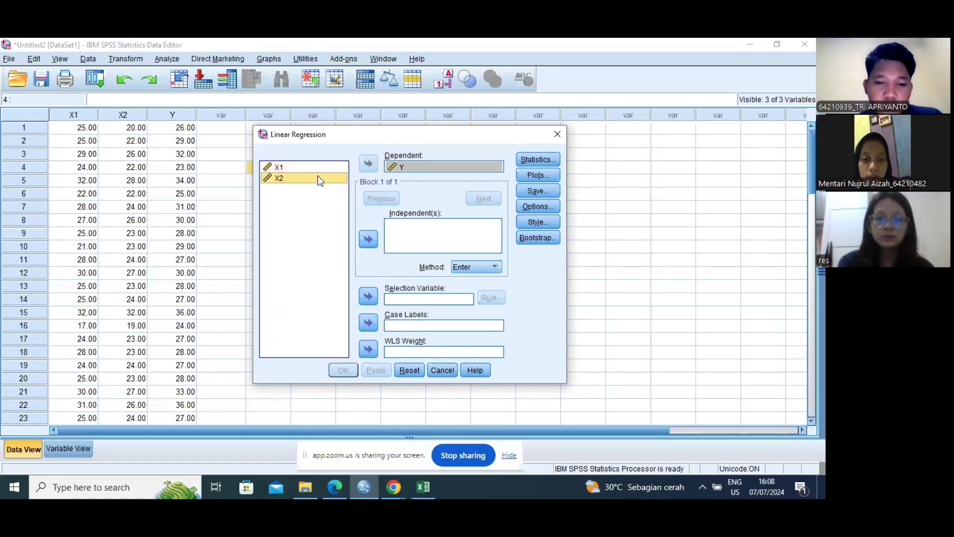
pyautogui.click(316, 170)
pyautogui.keyDown('shift'); pyautogui.click(319, 178); pyautogui.keyUp('shift')
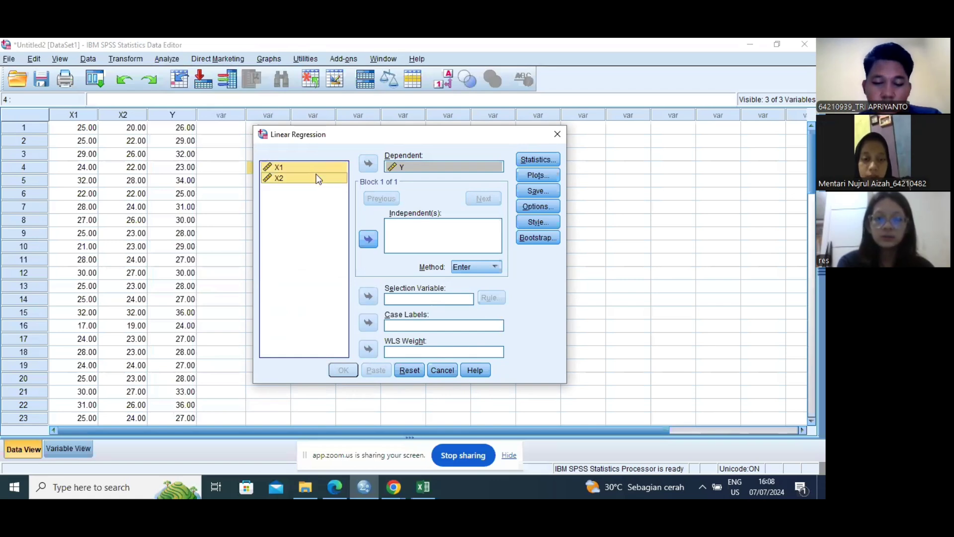
pyautogui.click(369, 239)
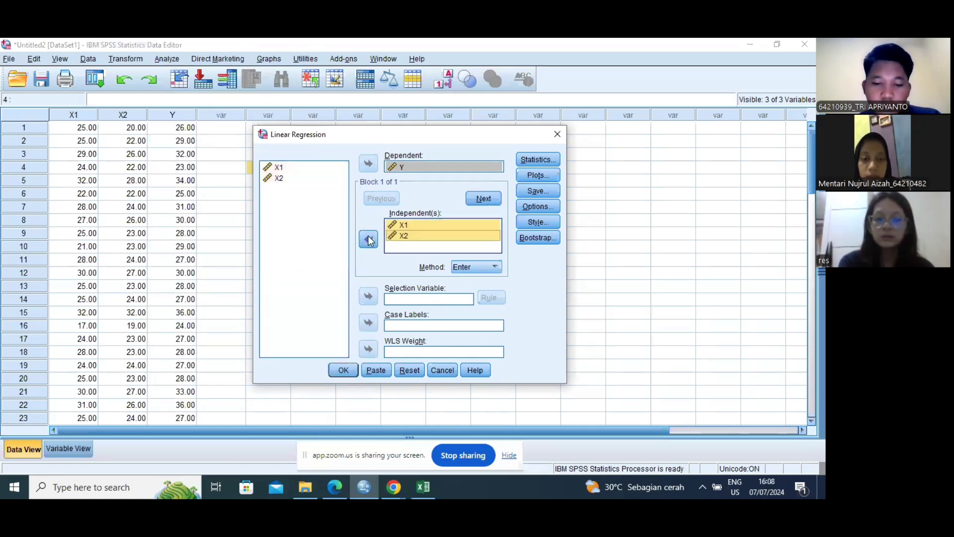
# - Include Descriptives and Collinearity diagnostics in the regression statistics
pyautogui.click(525, 160)
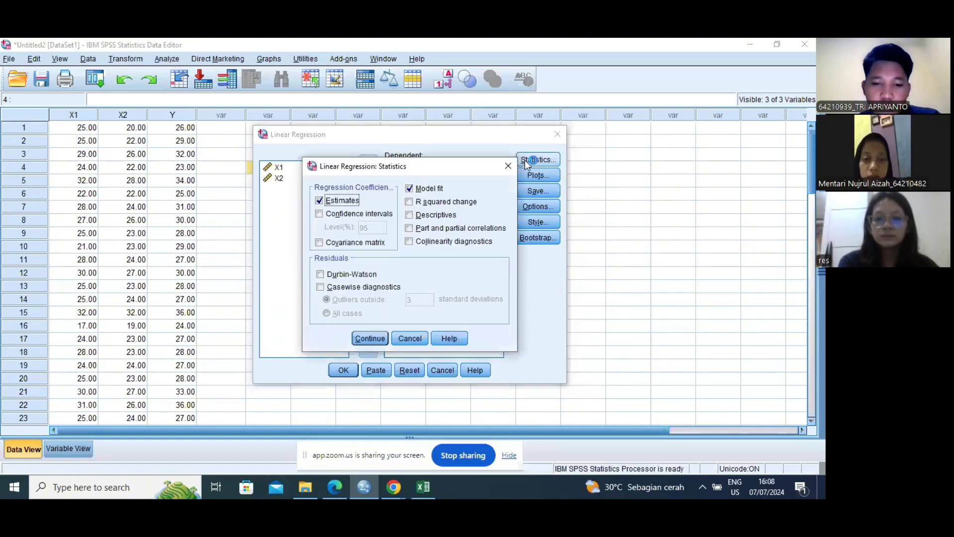
pyautogui.click(444, 216)
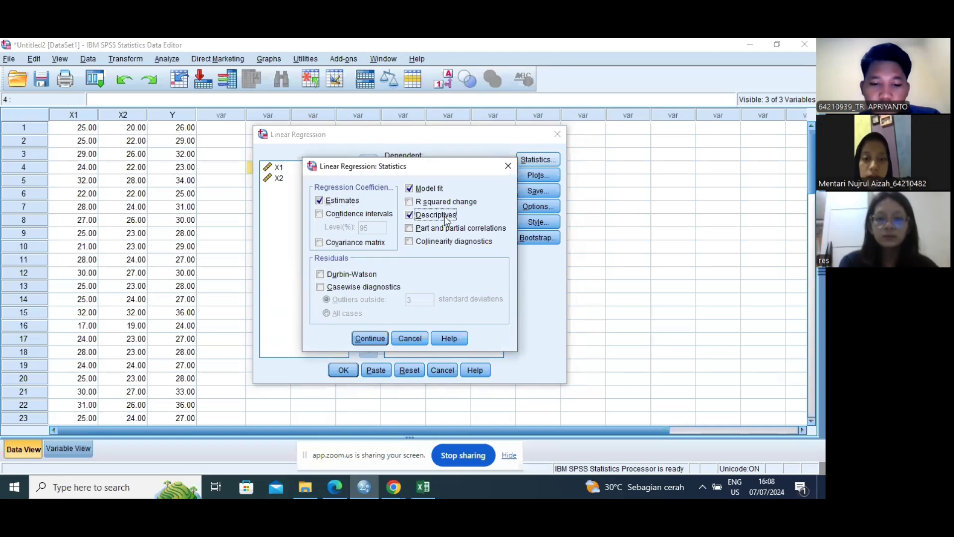
pyautogui.click(416, 241)
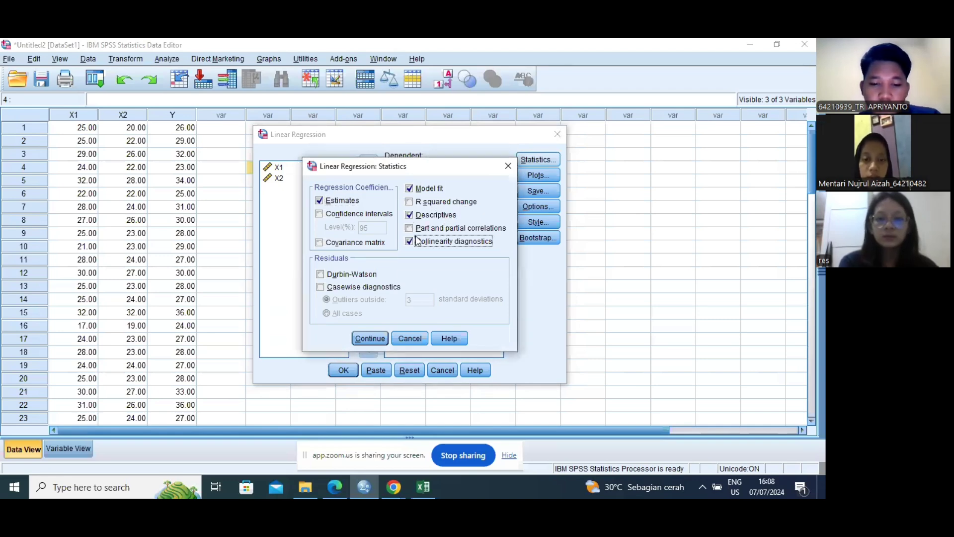
pyautogui.press('shift')
pyautogui.press('shift')
pyautogui.press('shift')
pyautogui.press('shift')
pyautogui.press('shift')
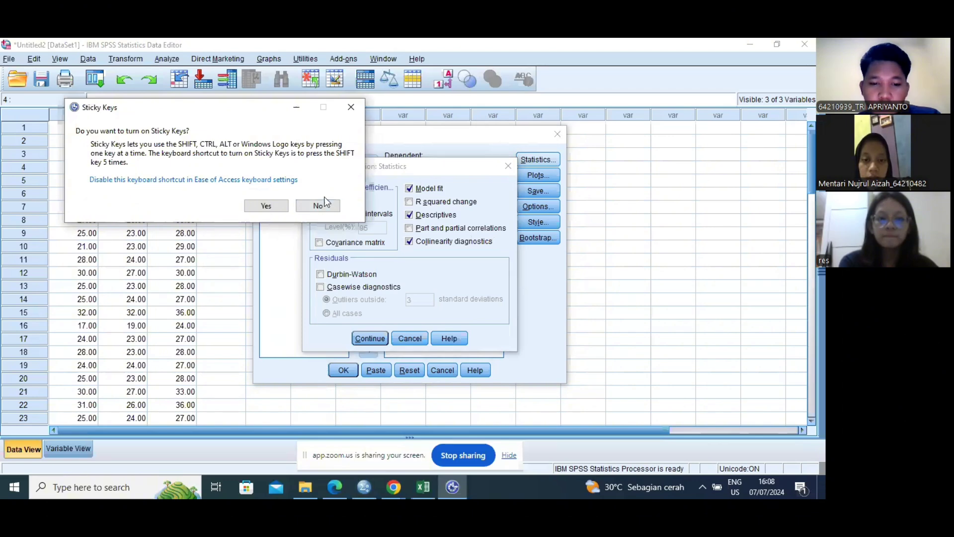
pyautogui.click(352, 107)
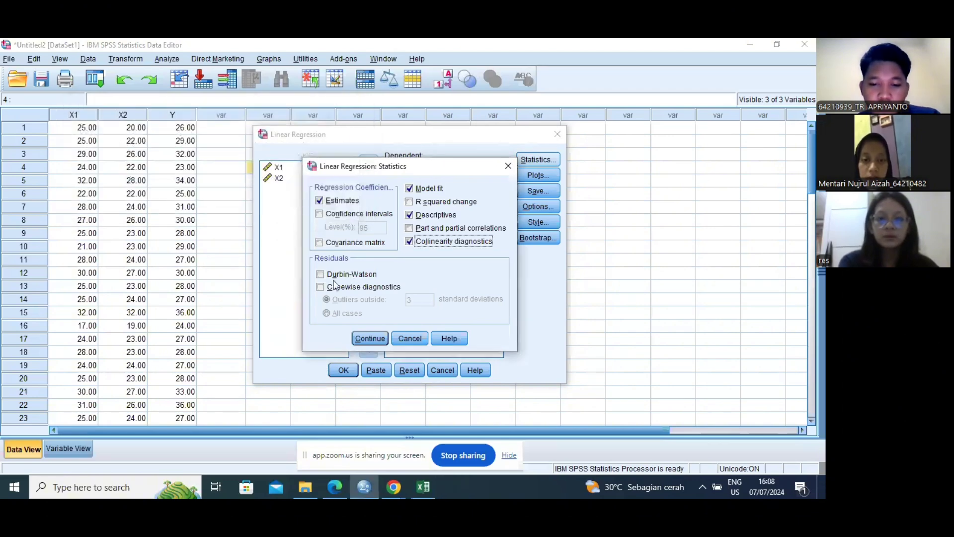
# - Add the Durbin-Watson residual test and accept the regression statistics settings
pyautogui.click(334, 276)
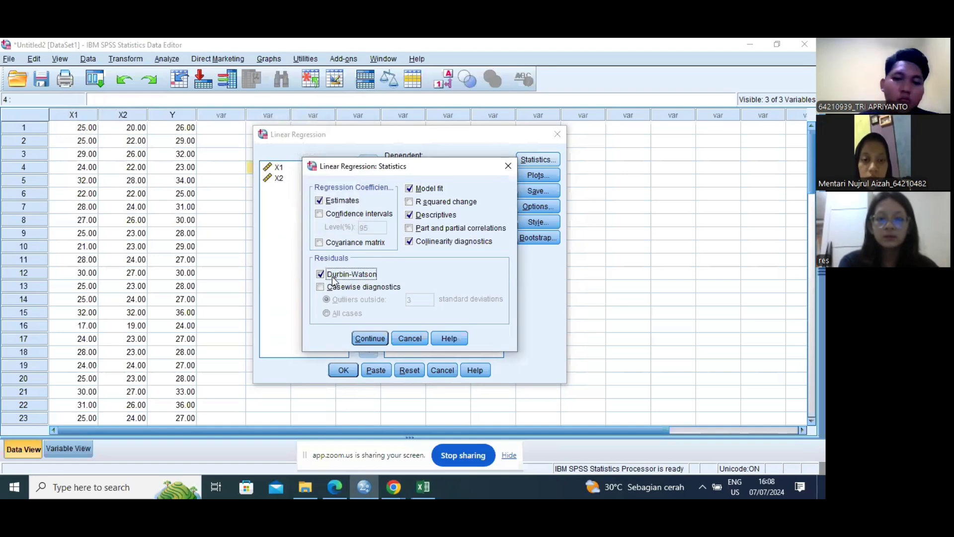
pyautogui.click(370, 337)
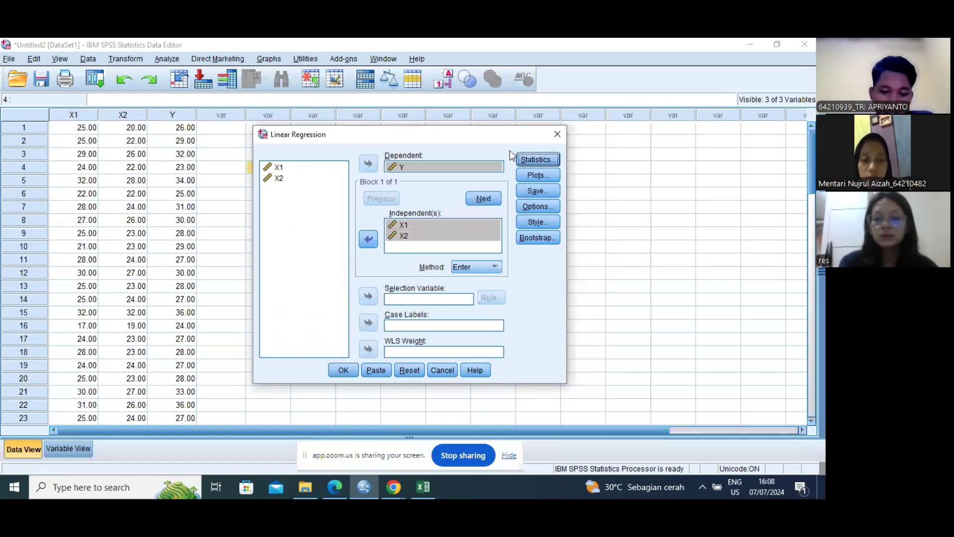
# - Set up a scatterplot with *SRESID on Y and *ZPRED on X, plus the histogram and normal probability plot of standardized residuals
pyautogui.click(534, 176)
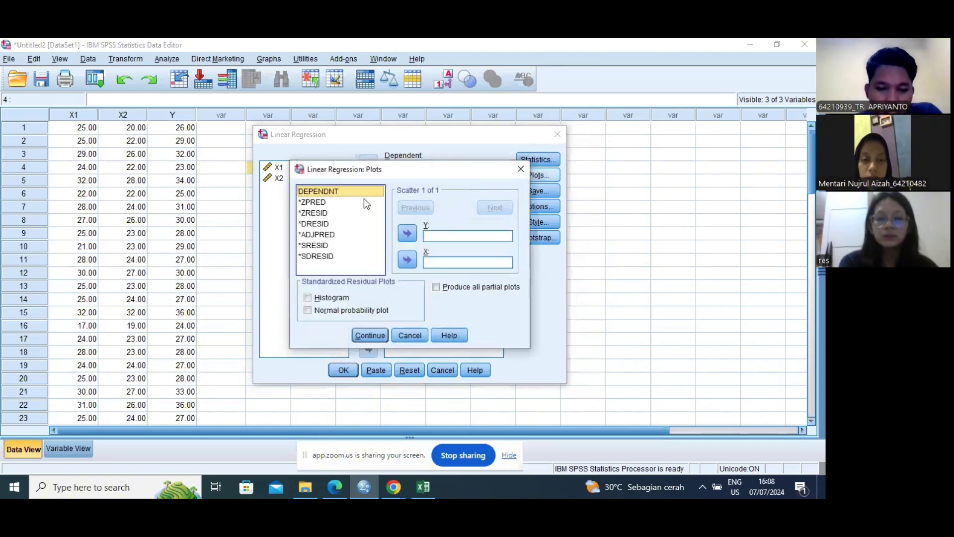
pyautogui.click(363, 200)
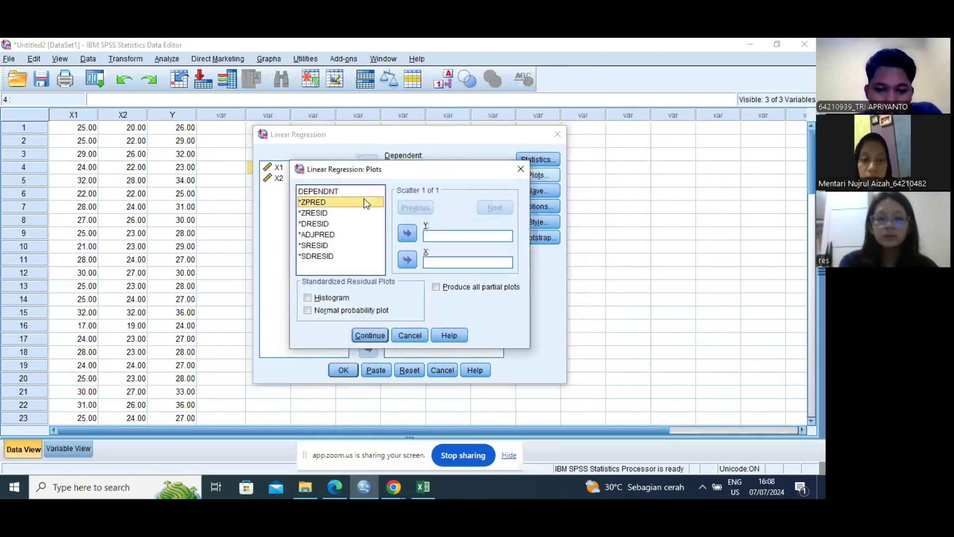
pyautogui.click(406, 260)
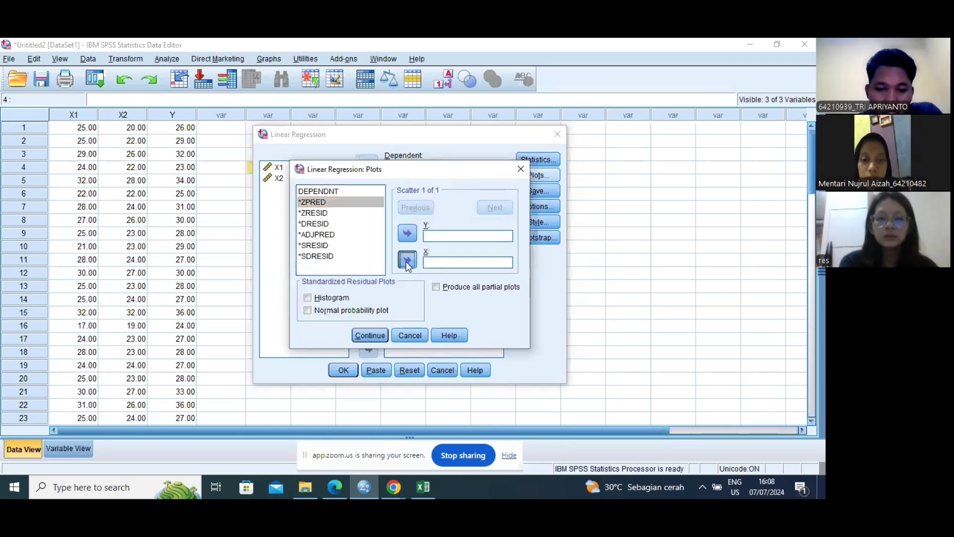
pyautogui.click(326, 244)
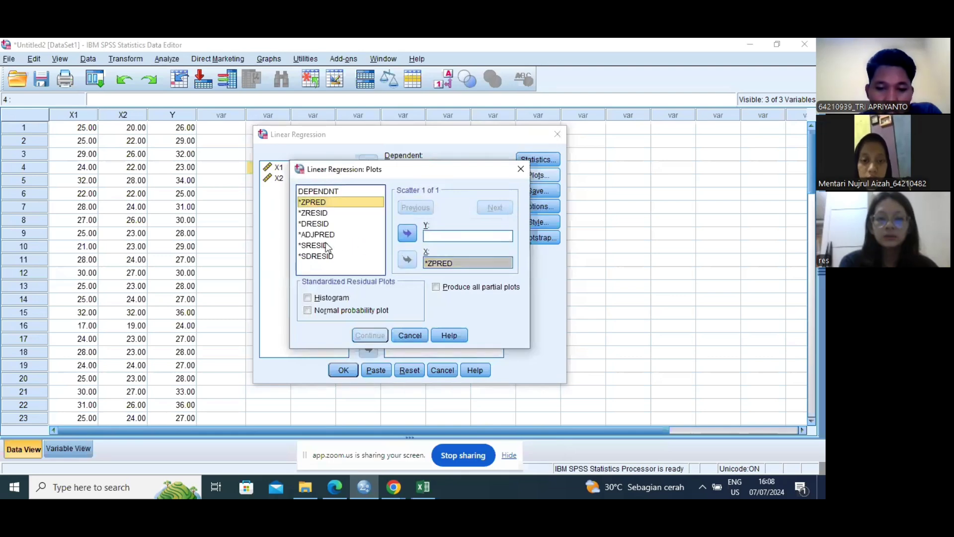
pyautogui.click(406, 236)
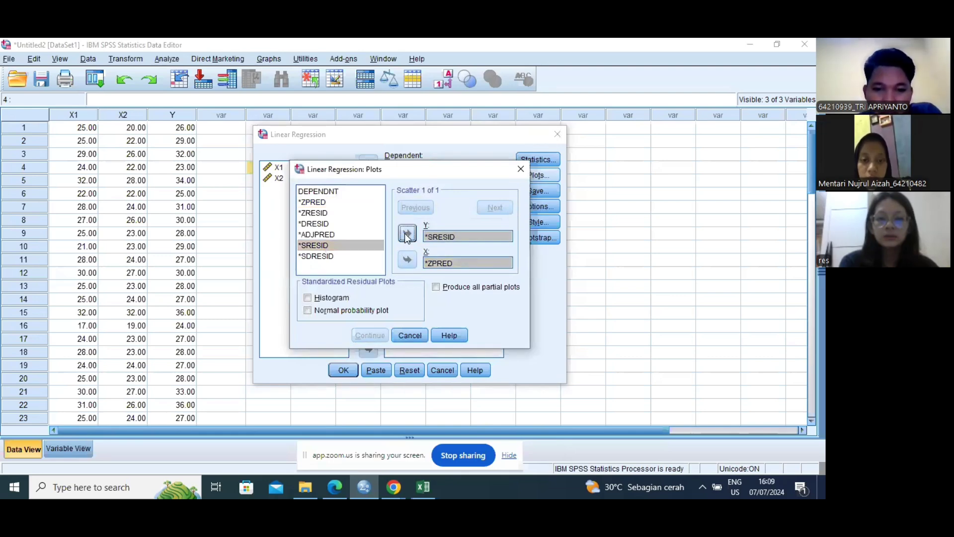
pyautogui.click(341, 298)
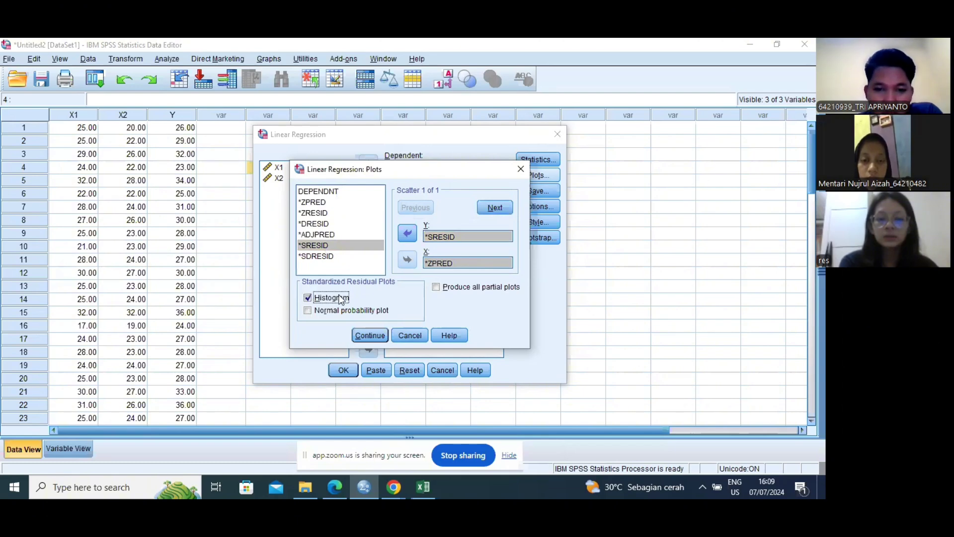
pyautogui.click(331, 311)
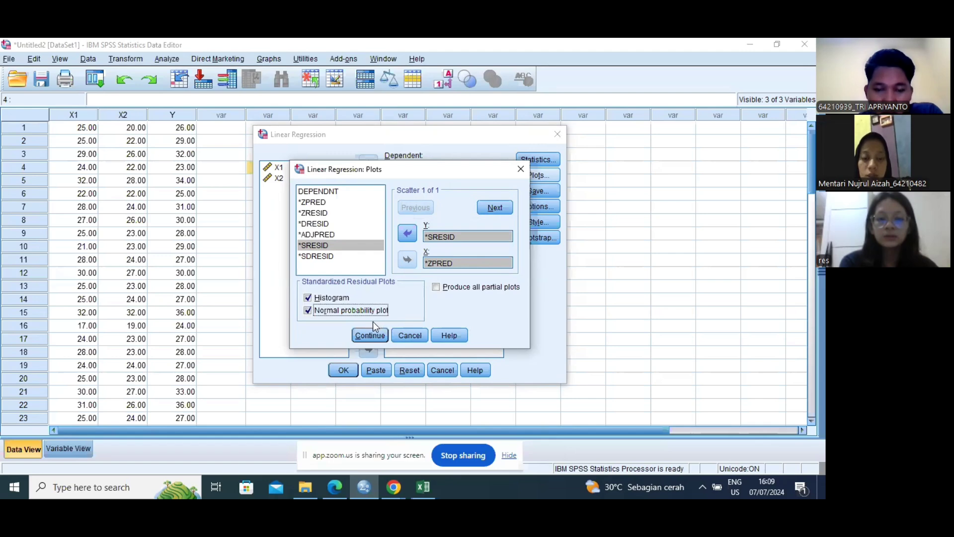
pyautogui.click(370, 335)
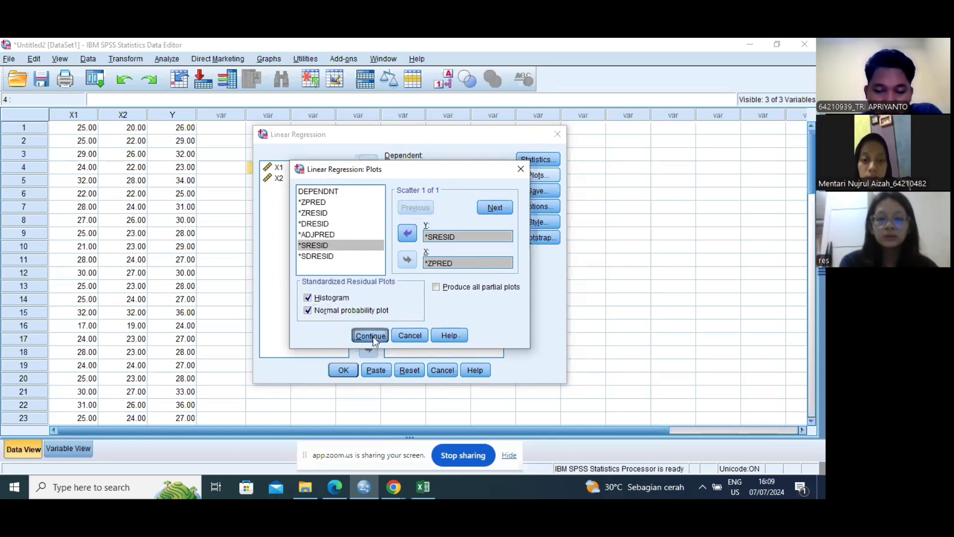
# - Have the unstandardized residuals saved as a new variable and run the regression
pyautogui.click(528, 191)
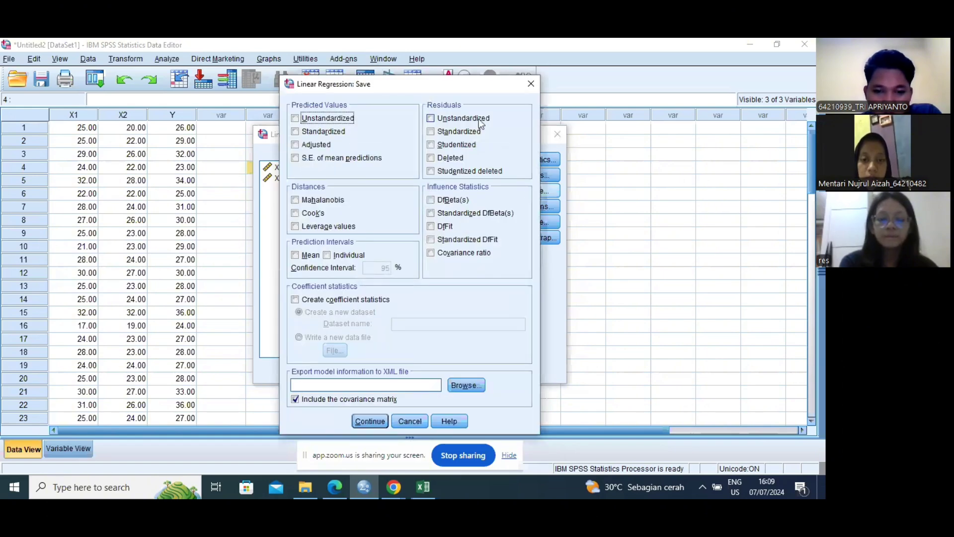
pyautogui.click(480, 122)
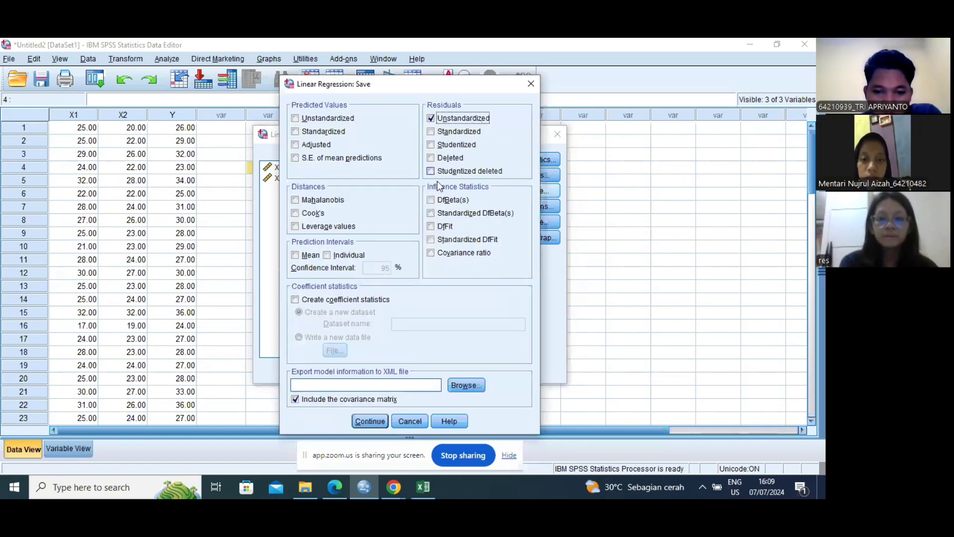
pyautogui.click(370, 422)
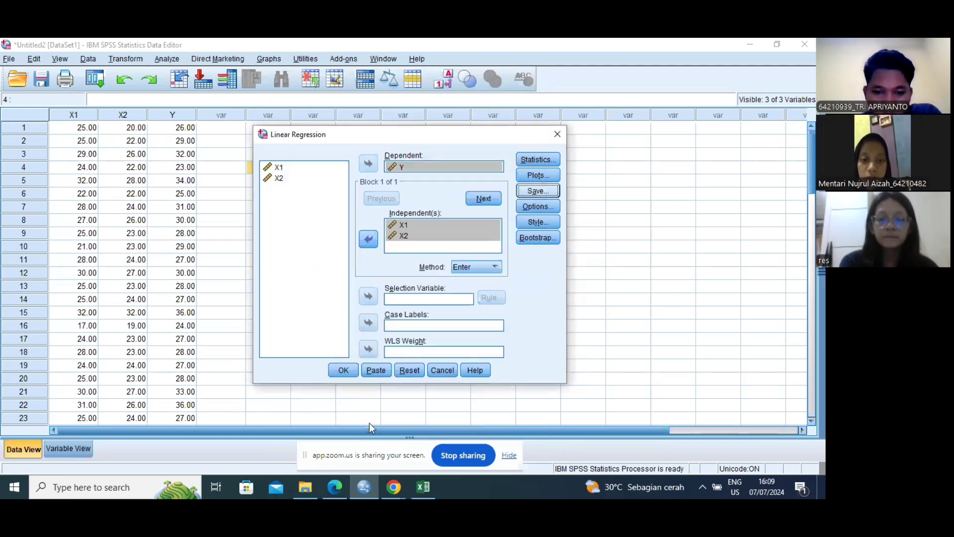
pyautogui.click(343, 372)
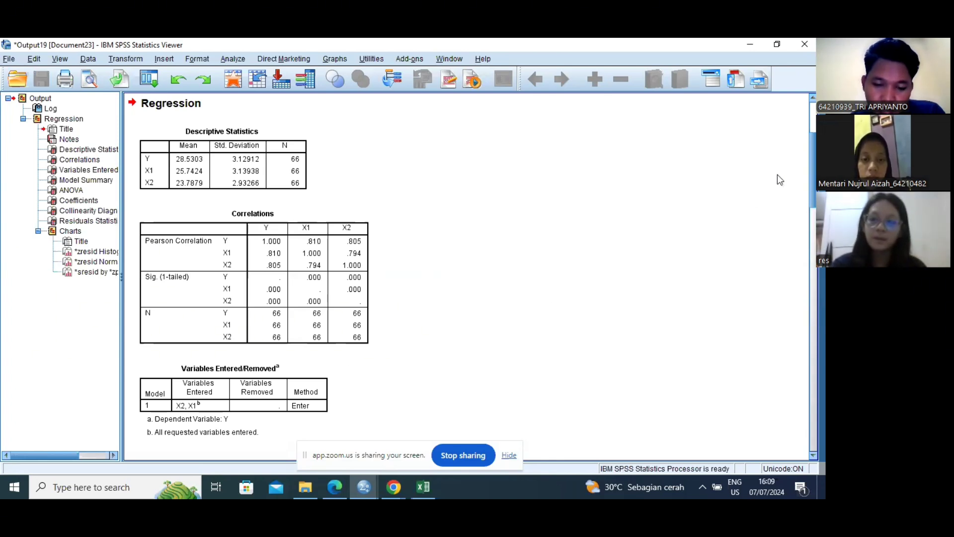
# - Look through the regression output from the tables to the residual charts, and return to the data set
pyautogui.moveTo(814, 188); pyautogui.dragTo(813, 214)
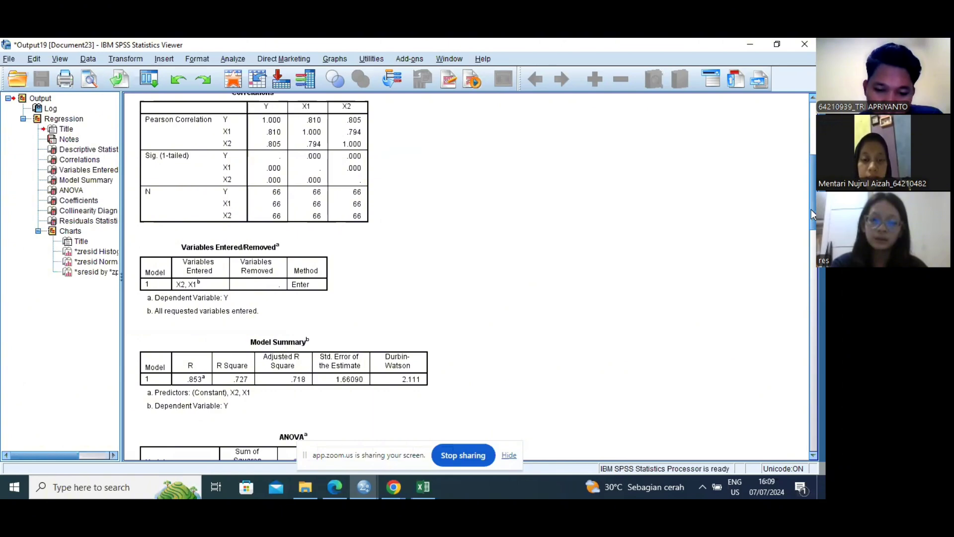
pyautogui.moveTo(811, 209); pyautogui.dragTo(814, 335)
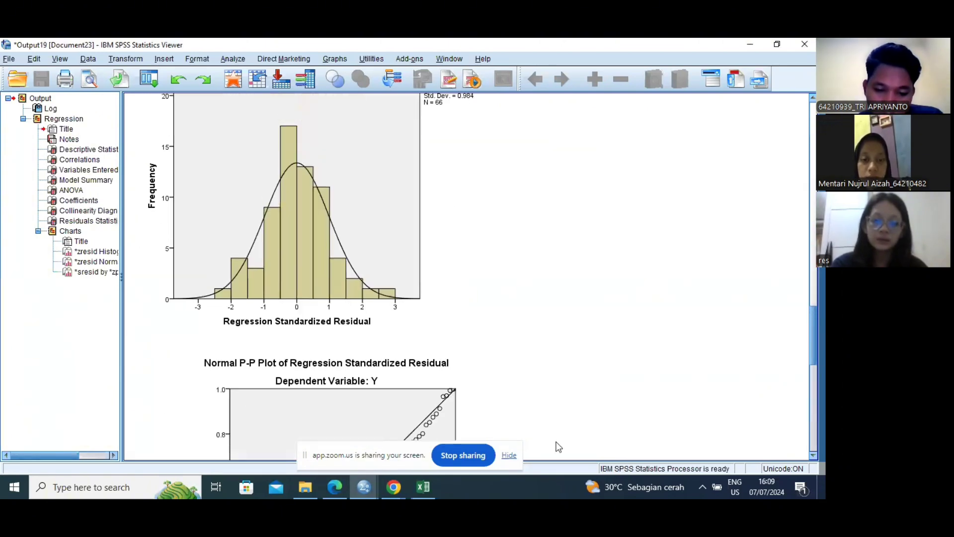
pyautogui.click(357, 487)
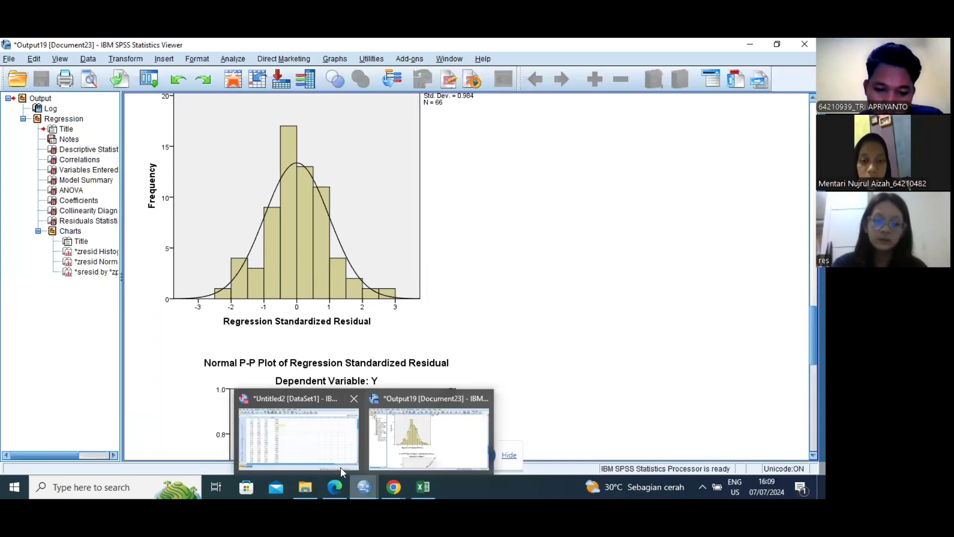
pyautogui.click(327, 442)
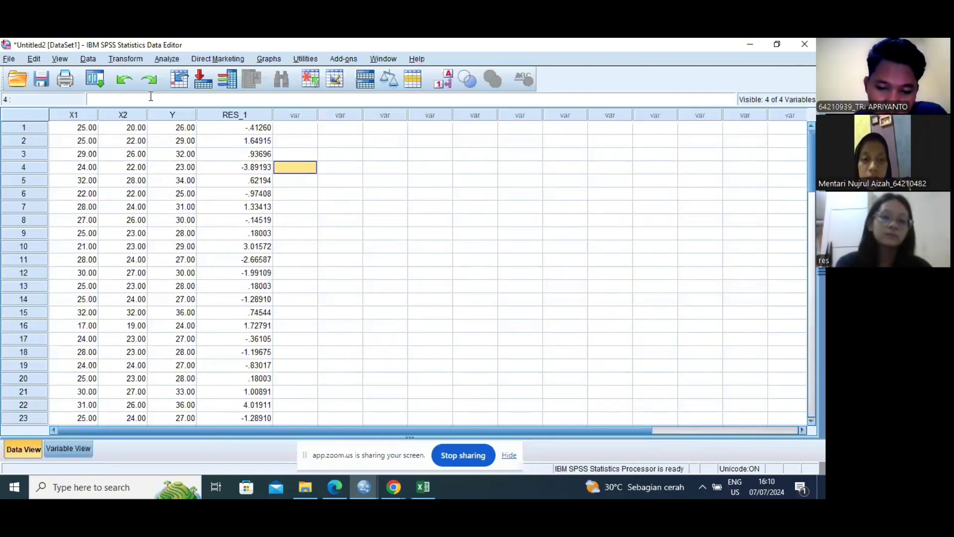
# - Start computing a new variable with RES_2 as the target variable name
pyautogui.click(128, 59)
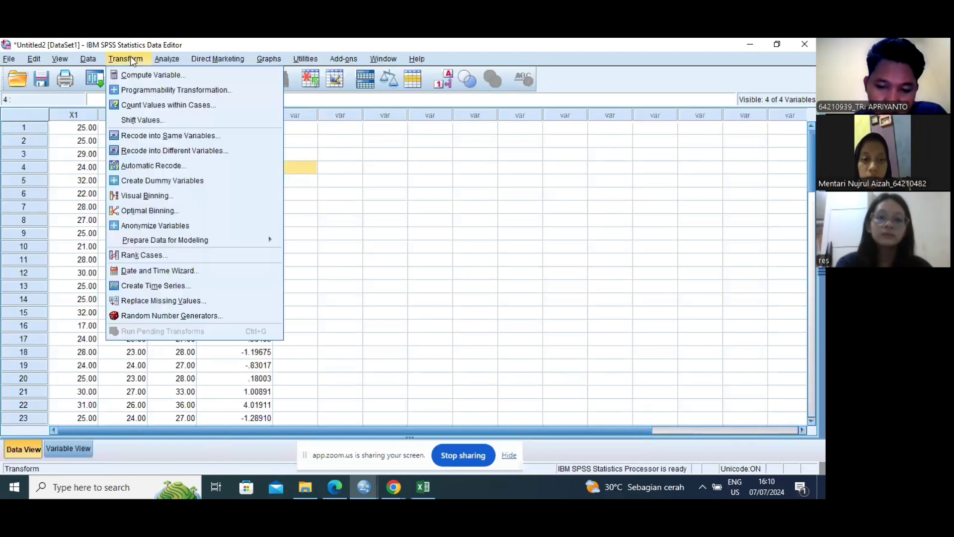
pyautogui.click(185, 78)
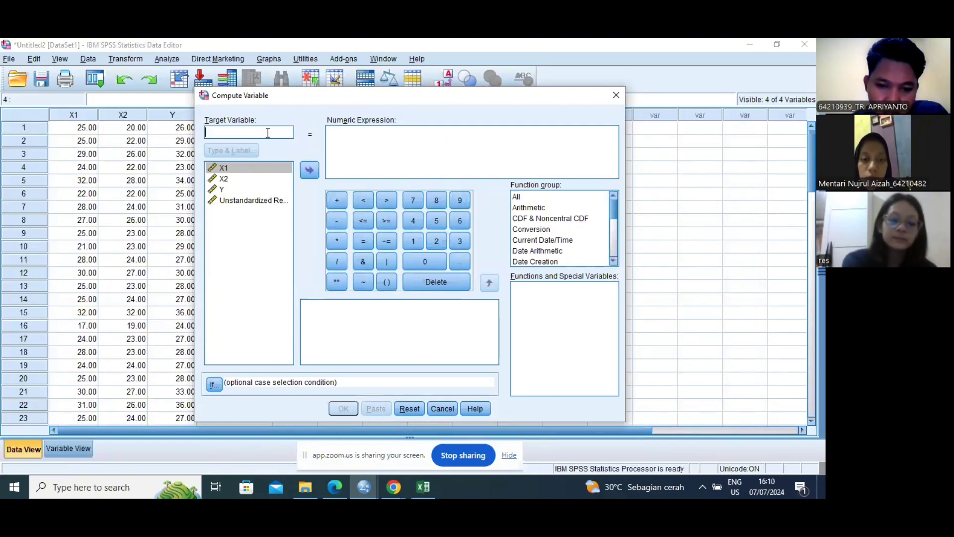
pyautogui.write('res')
pyautogui.press('BackSpace')
pyautogui.press('BackSpace')
pyautogui.press('BackSpace')
pyautogui.write('RES')
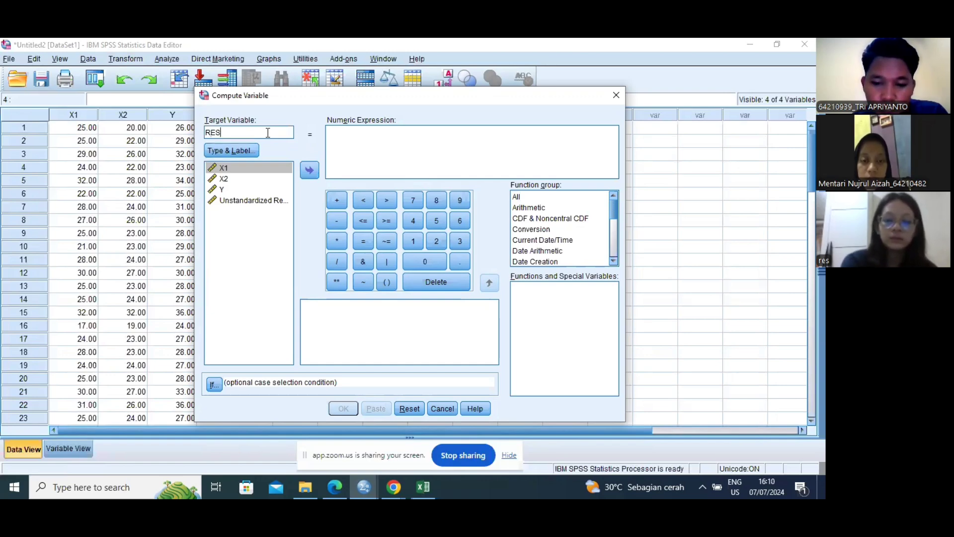
pyautogui.write('_2')
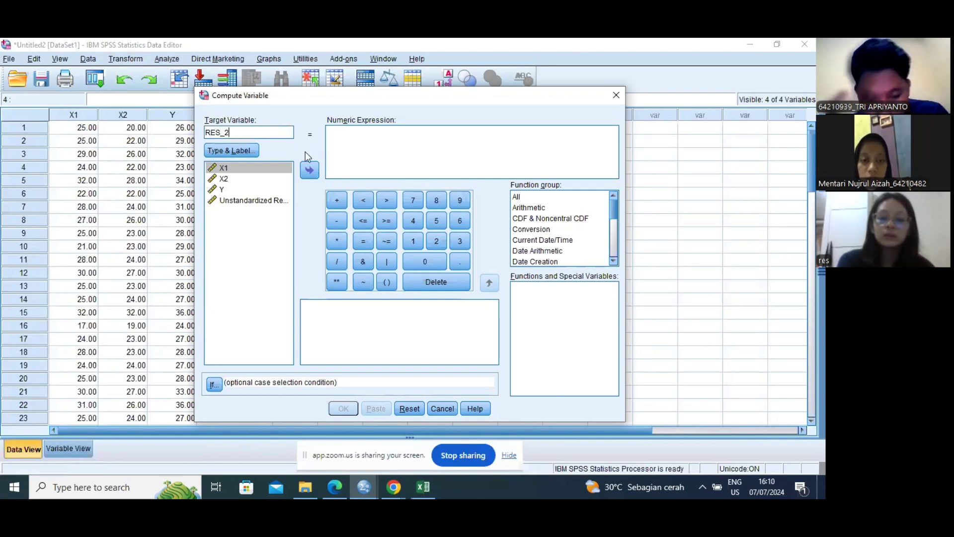
# - Compute RES_2 with the numeric expression ABS_RES(RES_1), using the unstandardized residual variable, and return to the data set
pyautogui.click(520, 199)
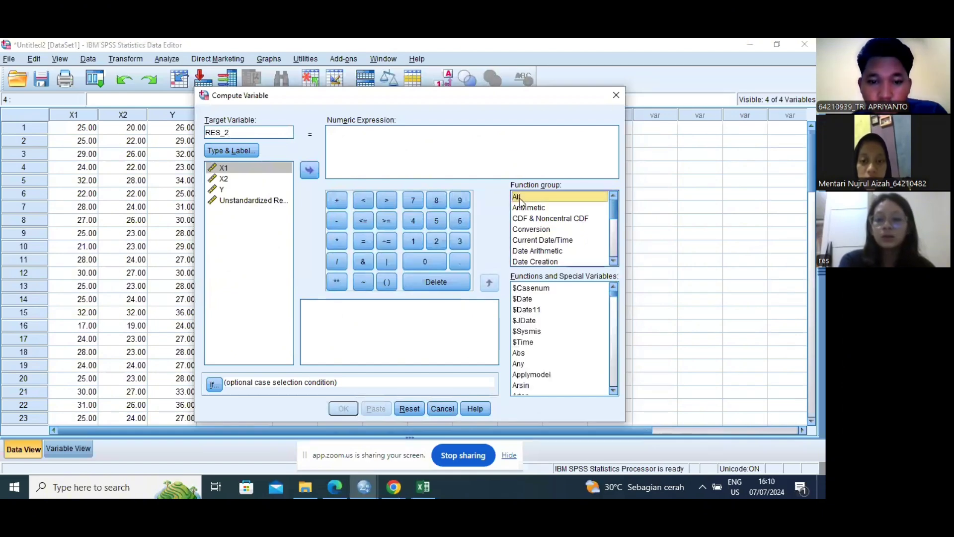
pyautogui.click(531, 353)
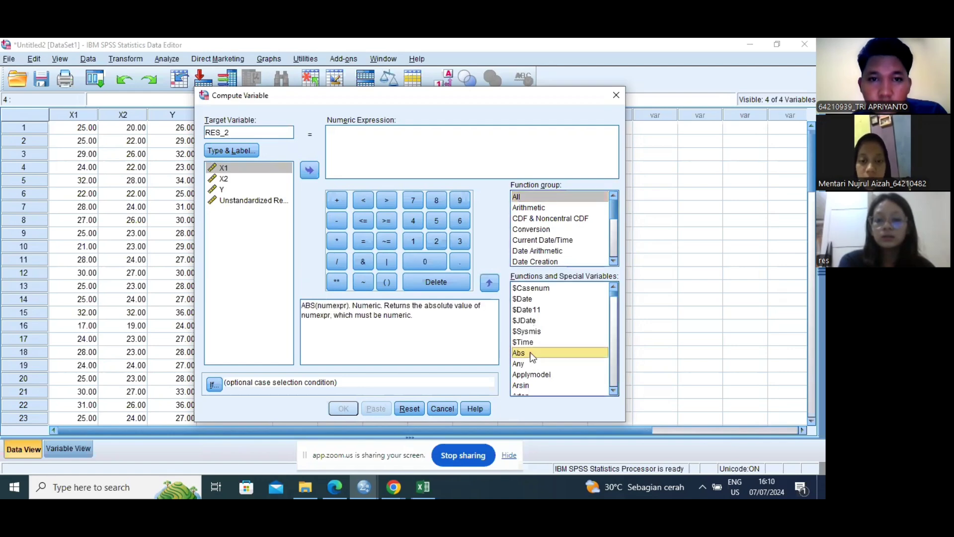
pyautogui.click(398, 151)
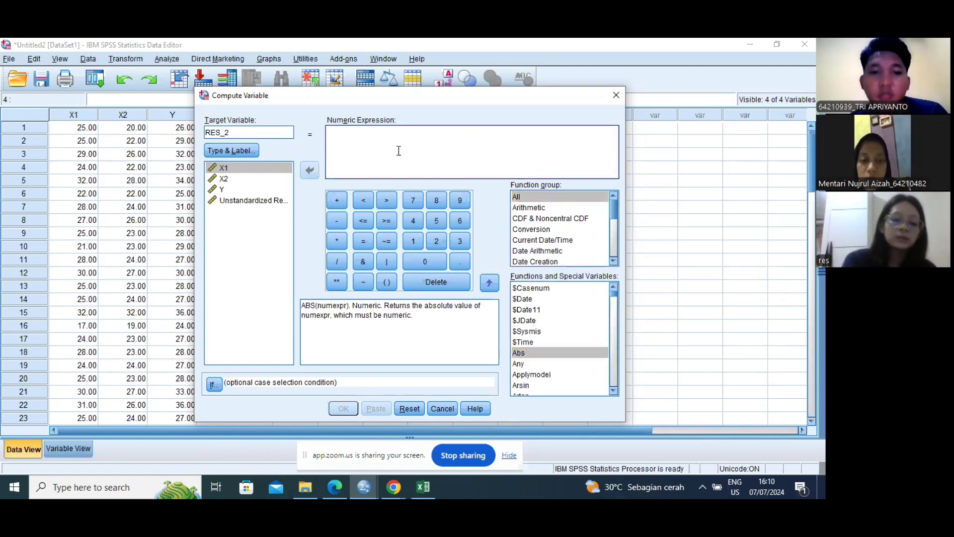
pyautogui.write('ABS')
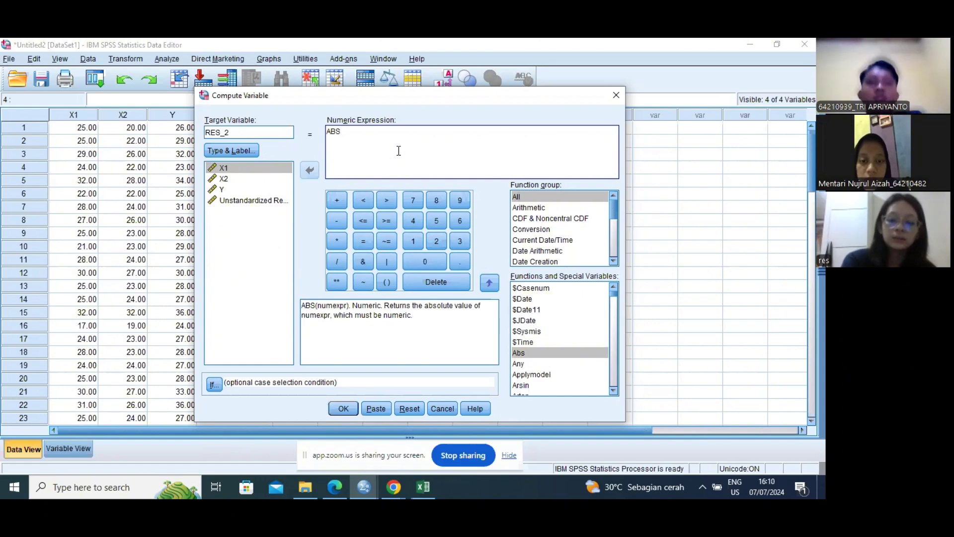
pyautogui.write('_RES')
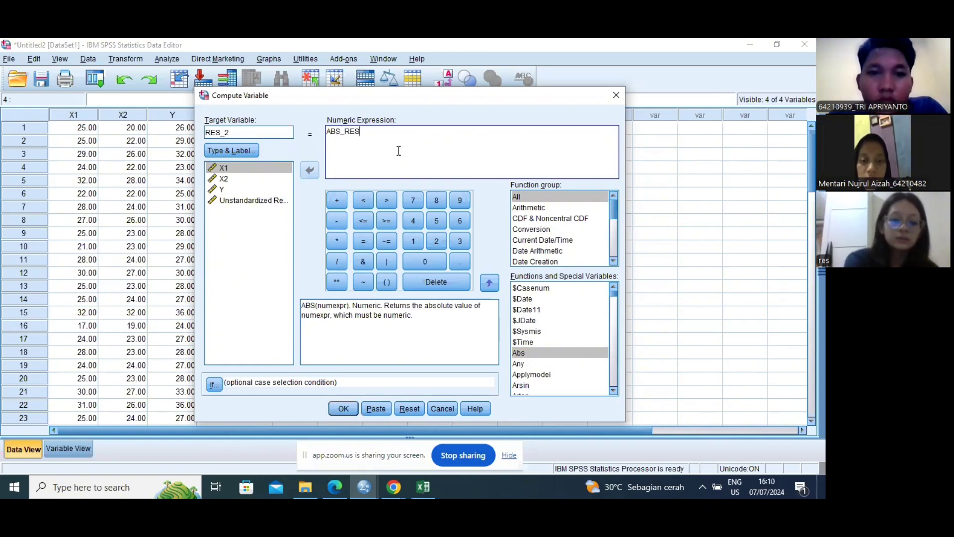
pyautogui.write('(')
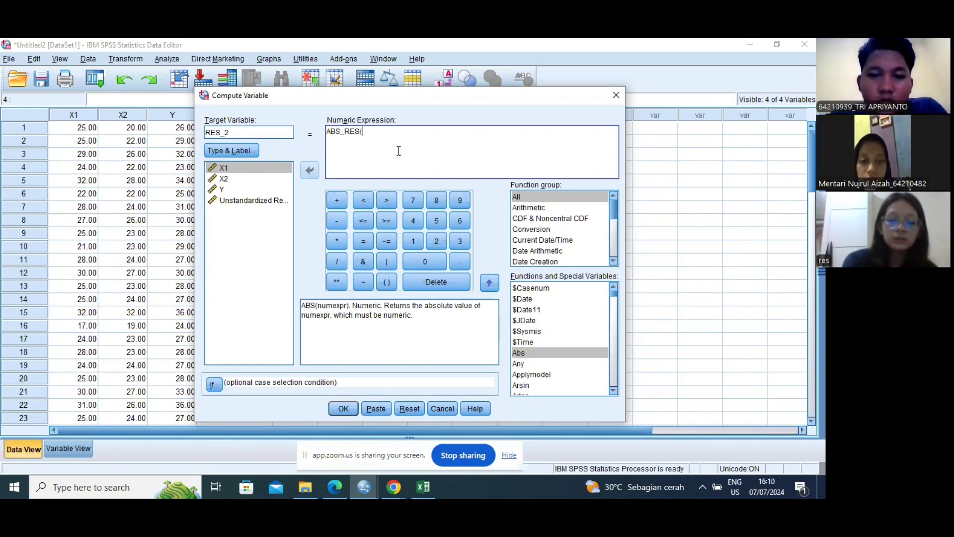
pyautogui.click(278, 201)
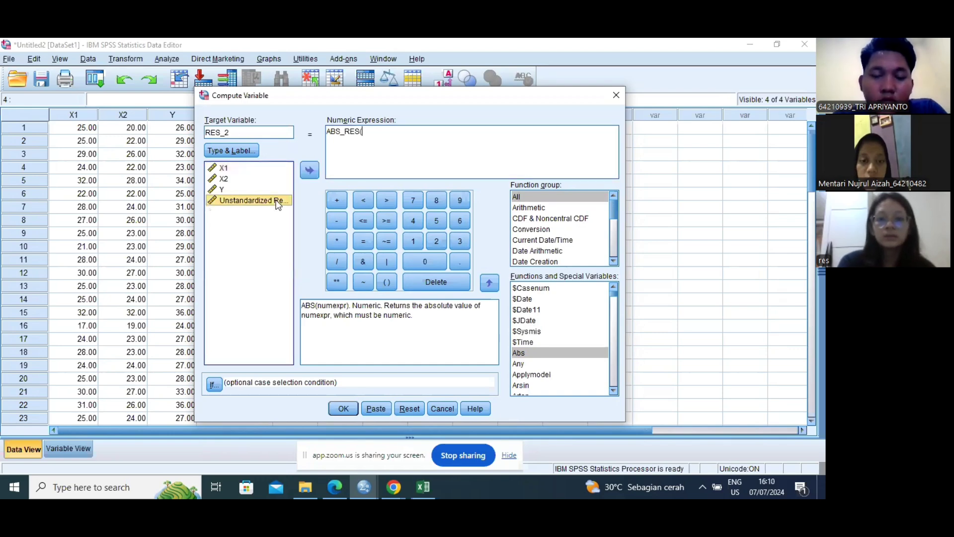
pyautogui.click(313, 170)
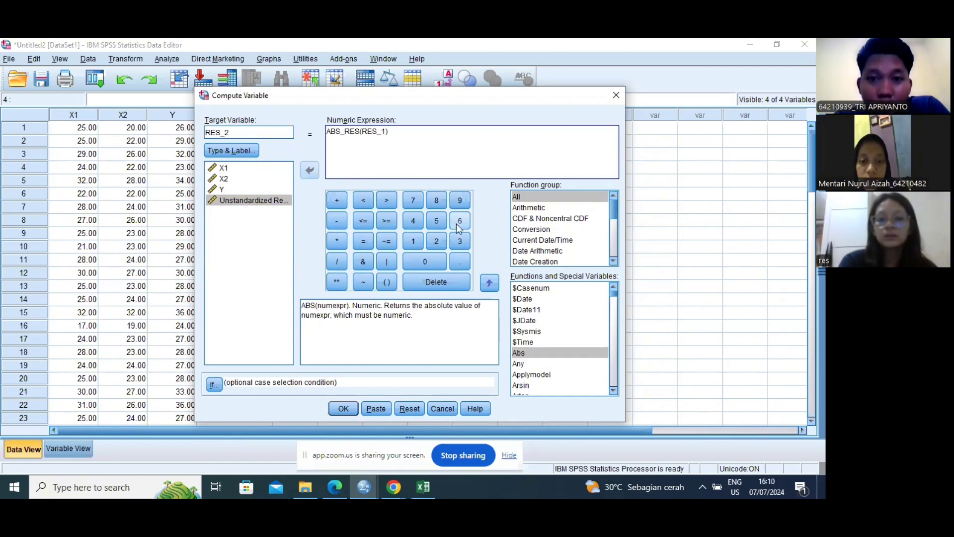
pyautogui.click(342, 408)
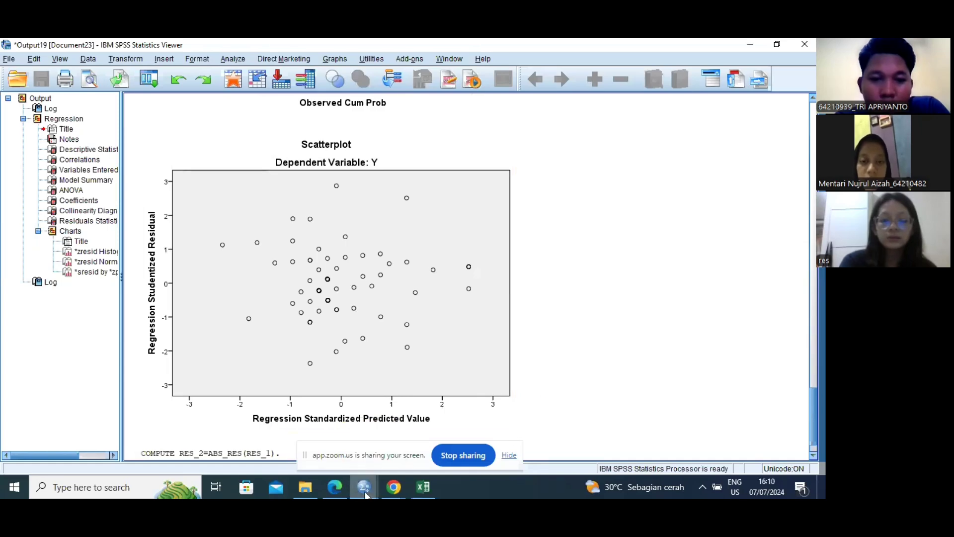
pyautogui.moveTo(365, 494)
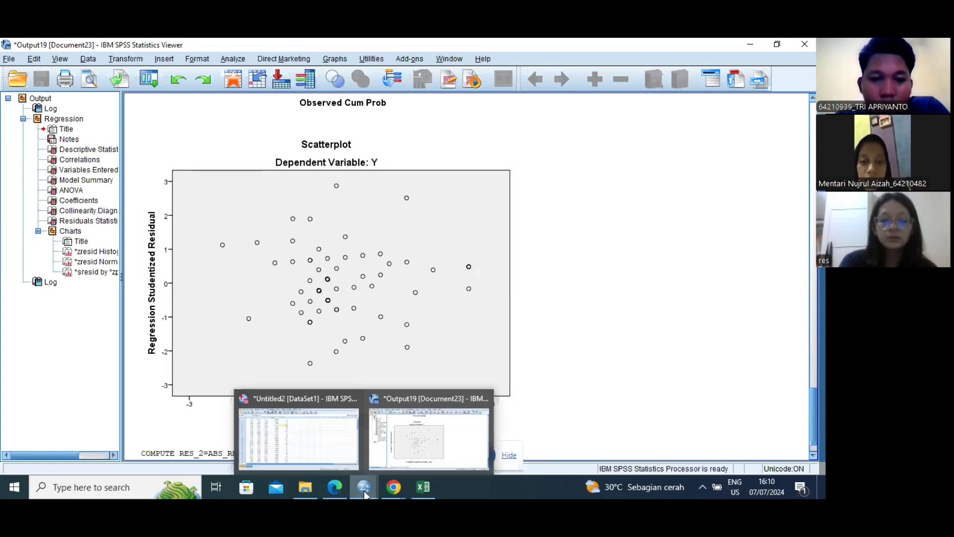
pyautogui.click(332, 452)
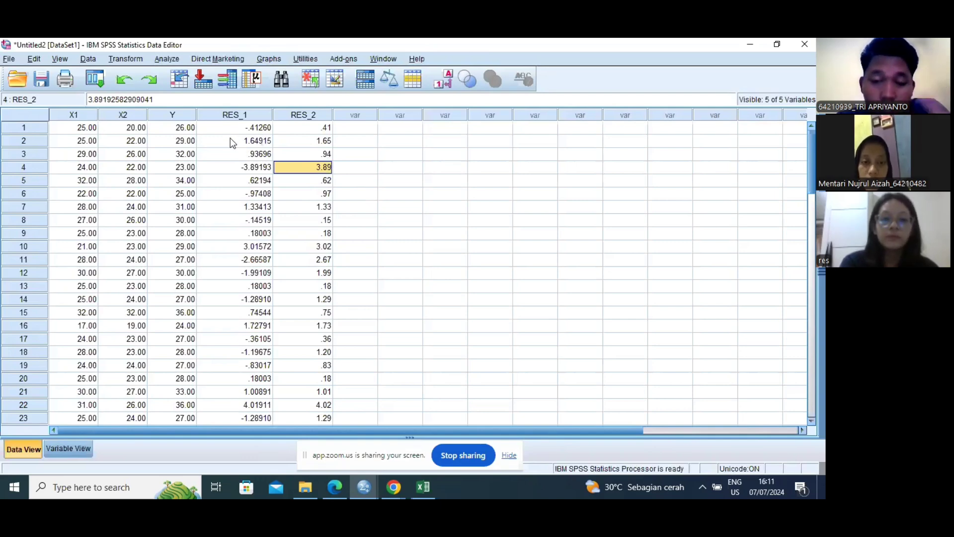
# - Set up a linear regression with RES_2 replacing Y as the dependent variable, keeping X1 and X2 as independents
pyautogui.click(175, 59)
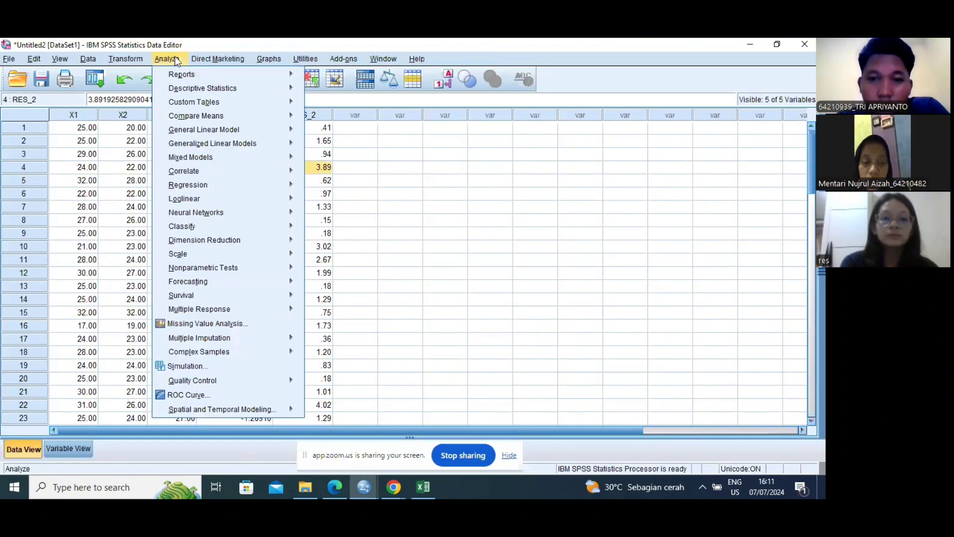
pyautogui.moveTo(301, 188)
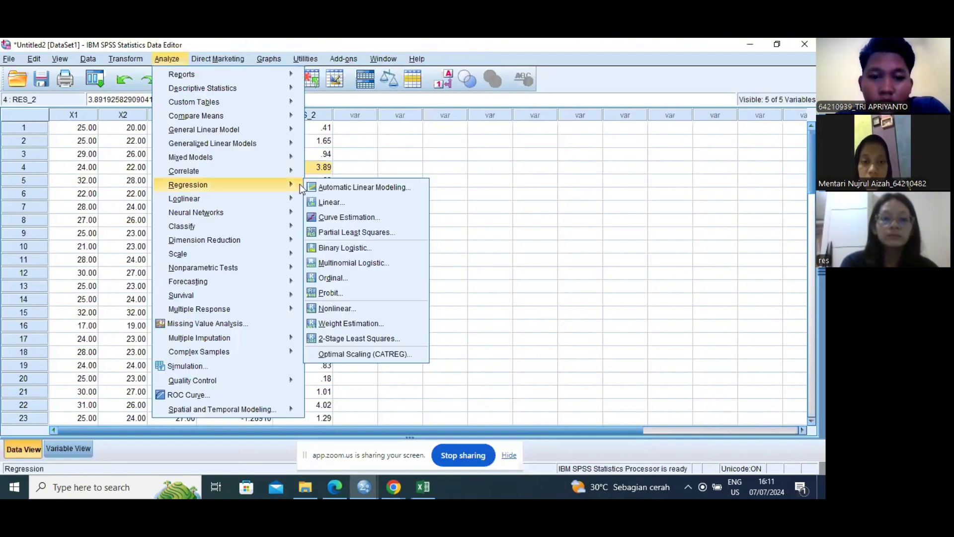
pyautogui.click(318, 202)
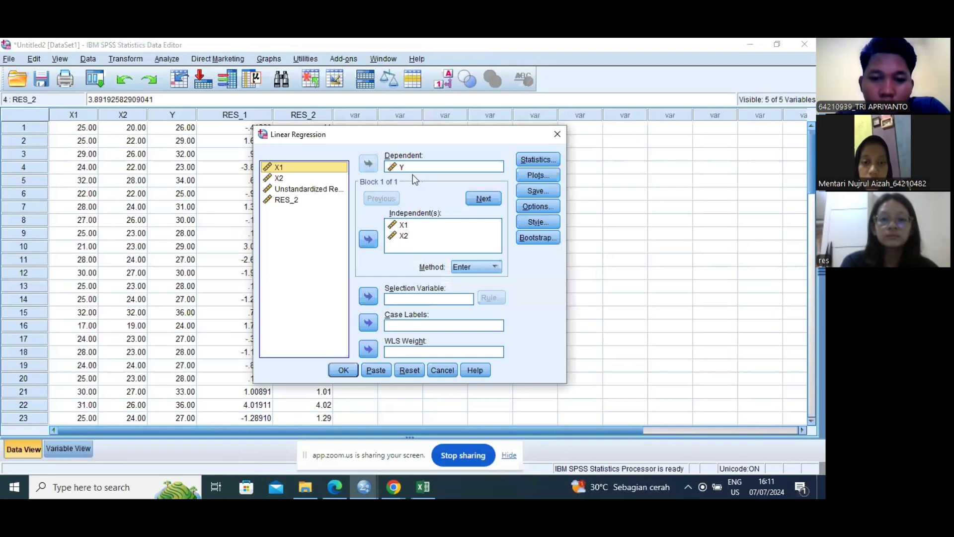
pyautogui.click(410, 171)
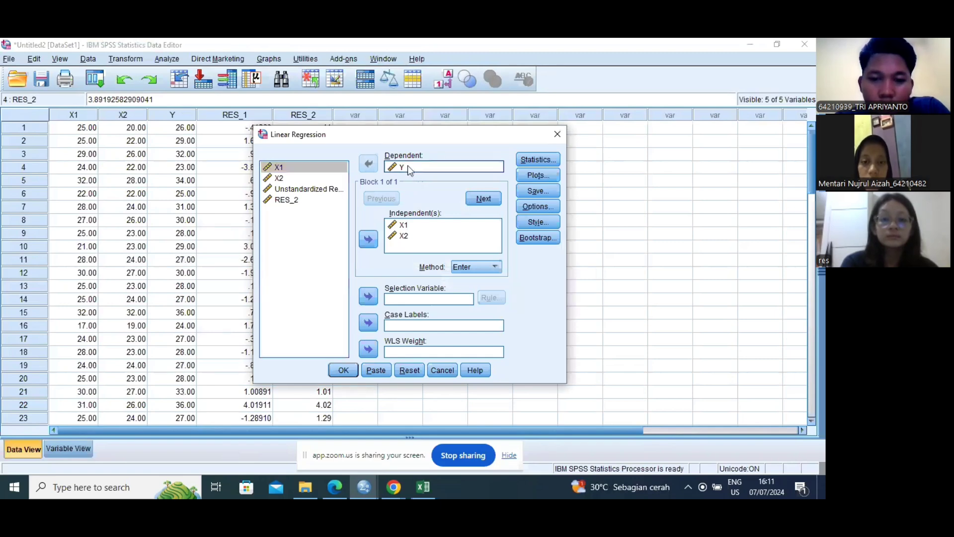
pyautogui.click(368, 164)
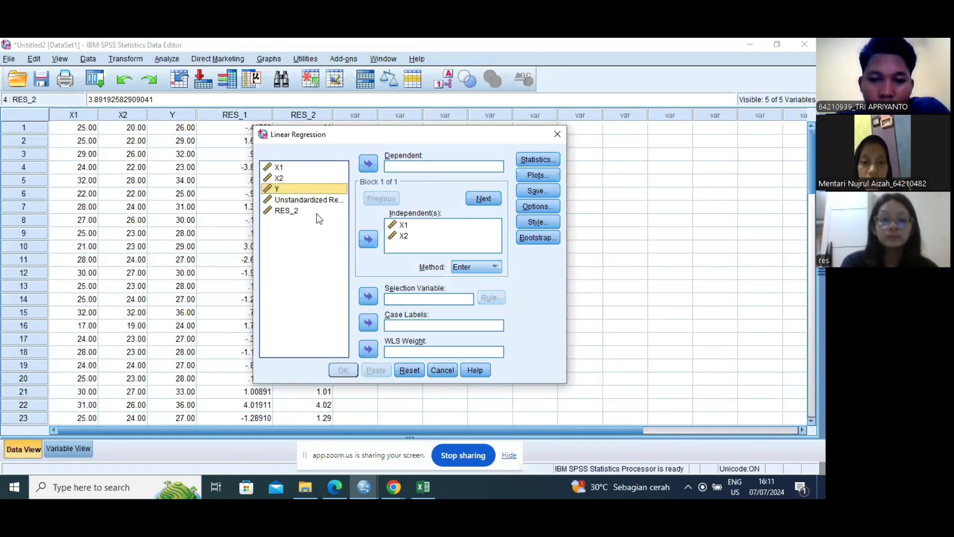
pyautogui.click(318, 214)
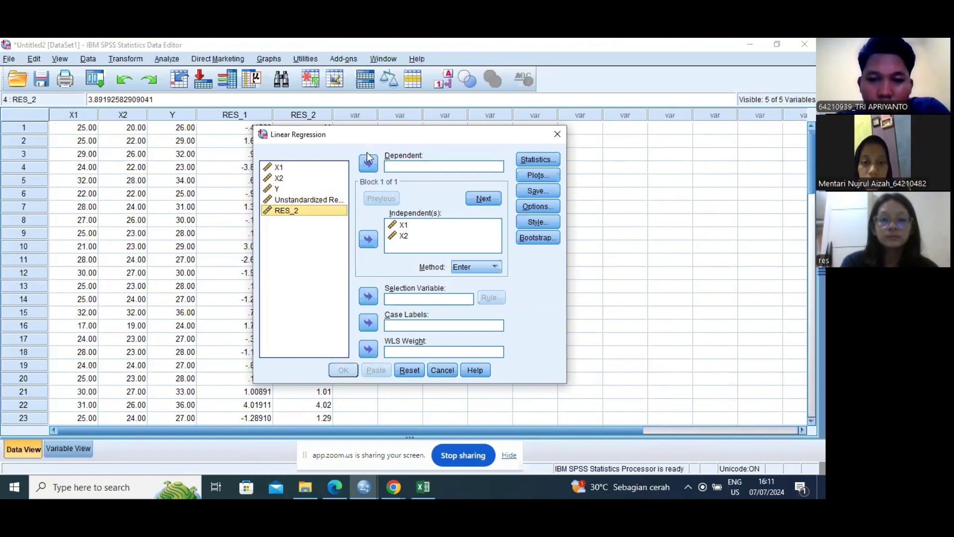
pyautogui.click(368, 164)
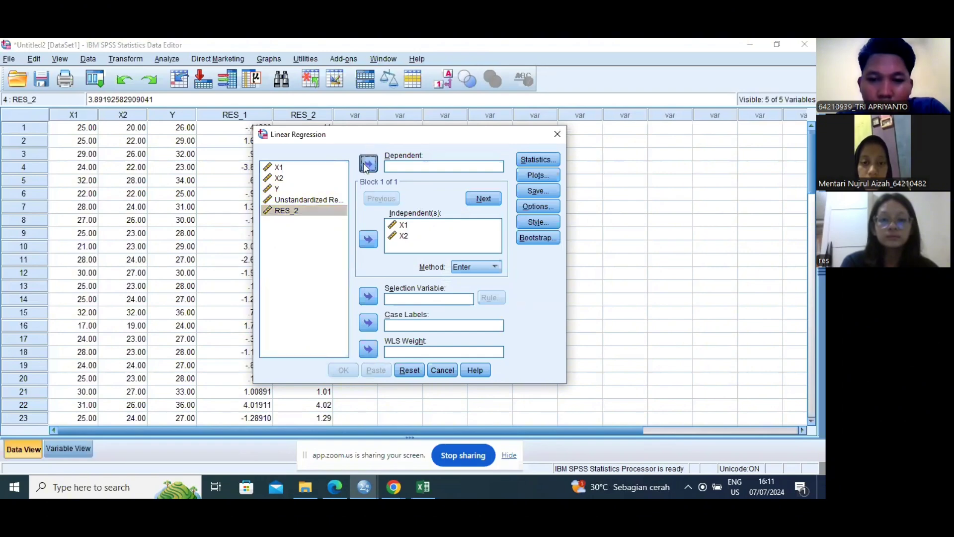
# - Turn off Descriptives, Collinearity diagnostics and Durbin-Watson in the regression statistics, and turn on the Covariance matrix
pyautogui.click(530, 160)
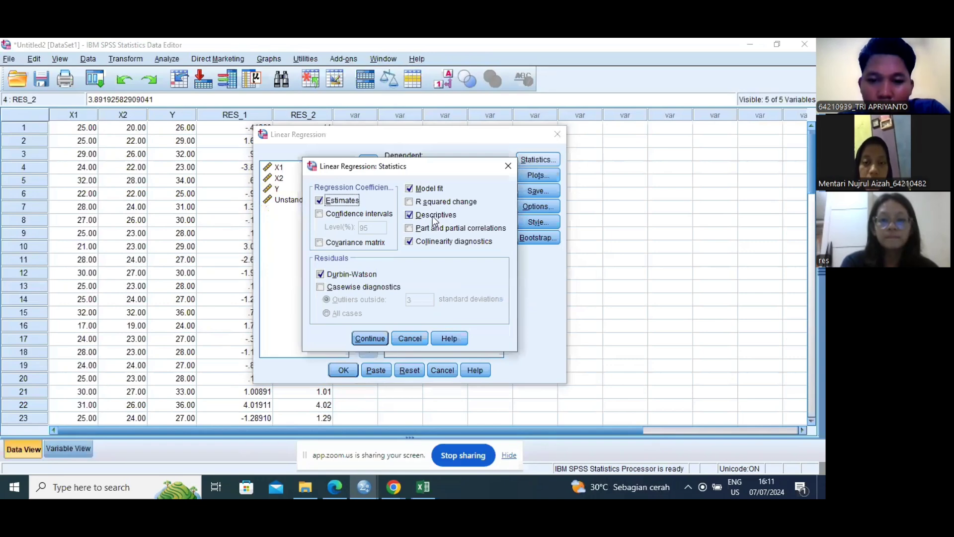
pyautogui.click(435, 215)
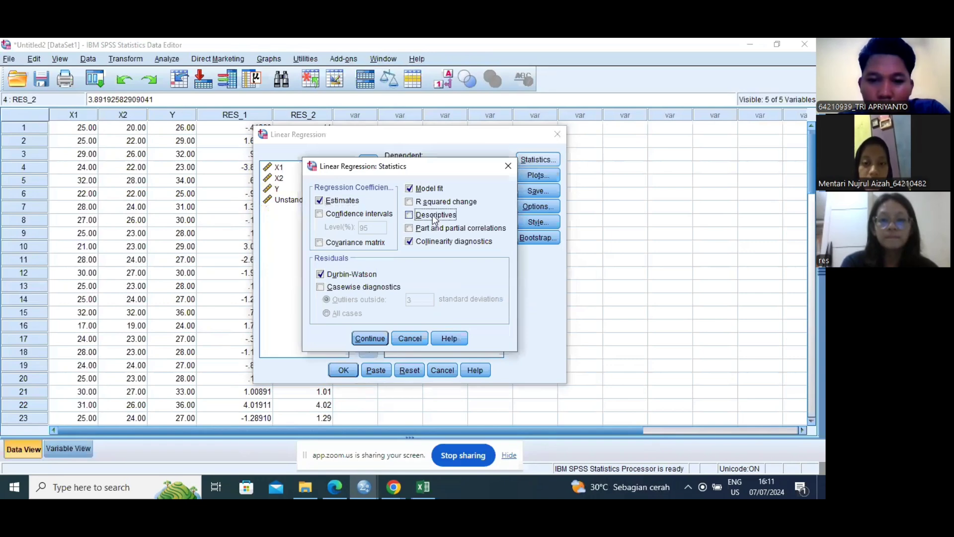
pyautogui.click(422, 241)
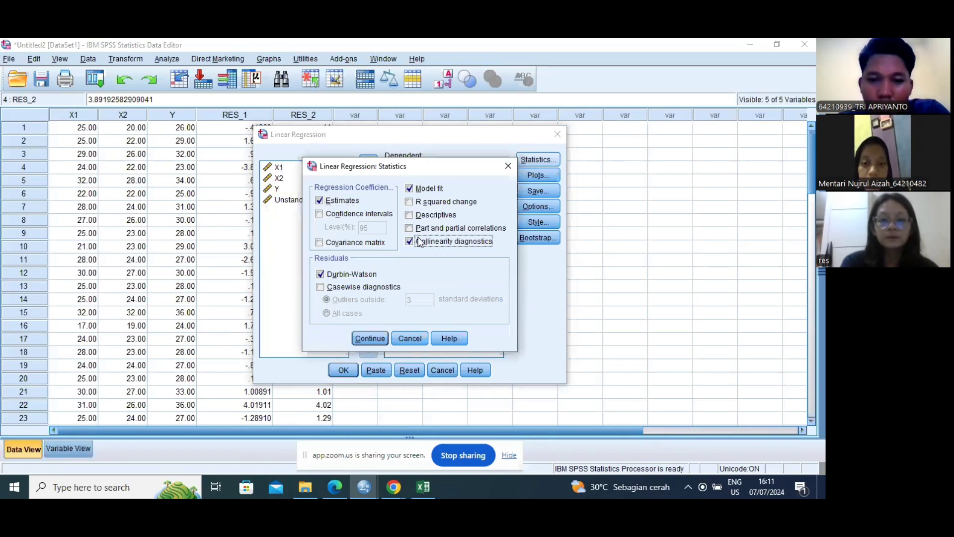
pyautogui.click(348, 276)
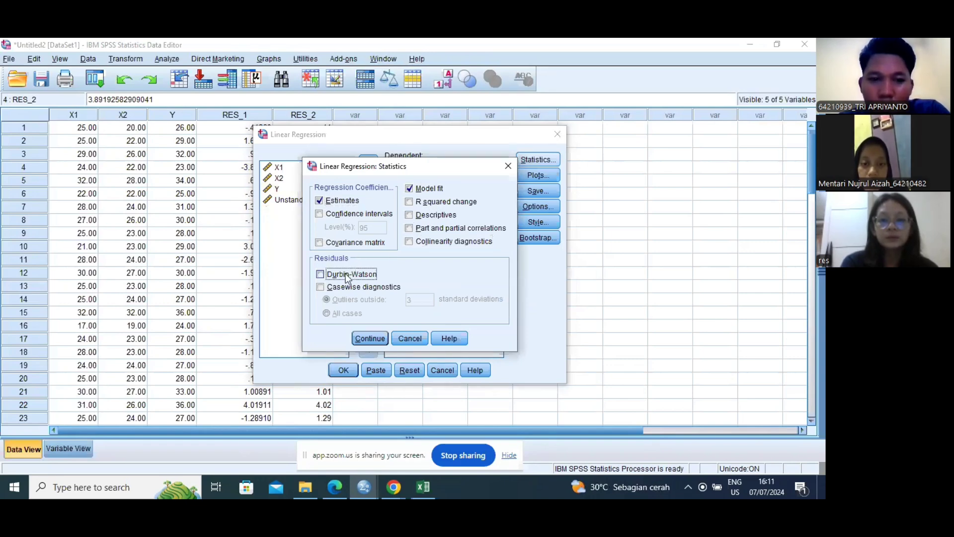
pyautogui.click(351, 243)
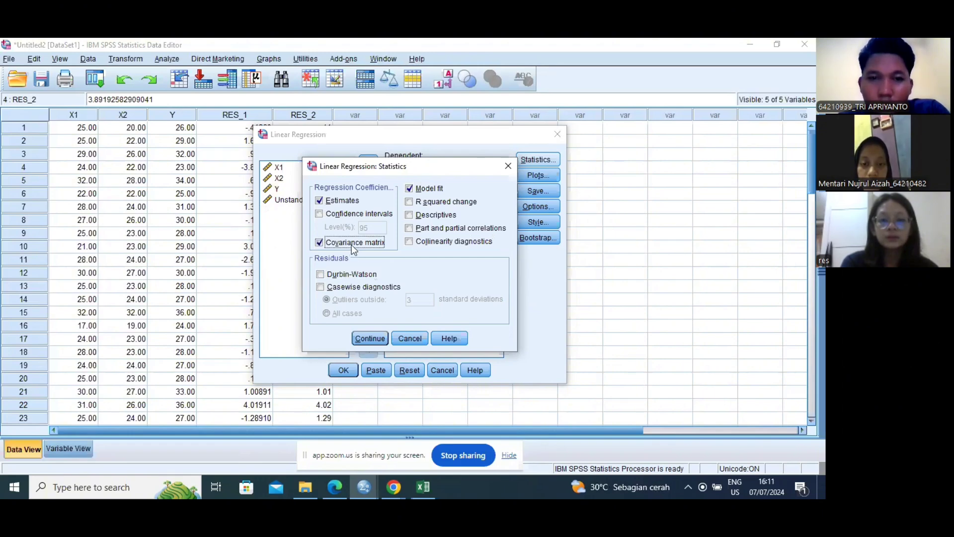
pyautogui.click(370, 338)
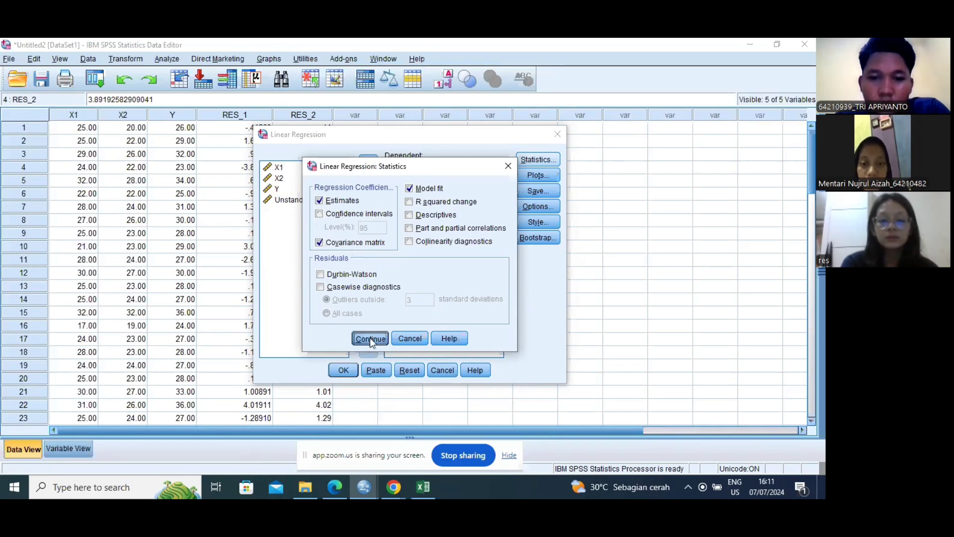
# - Turn off the histogram and normal probability plot for the regression, keeping the *SRESID against *ZPRED scatterplot
pyautogui.click(553, 176)
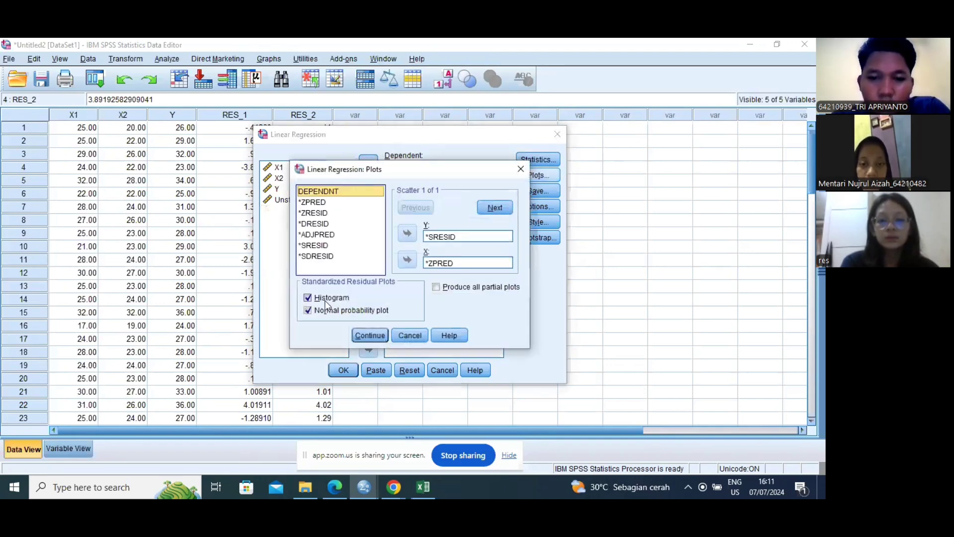
pyautogui.click(324, 300)
pyautogui.click(324, 302)
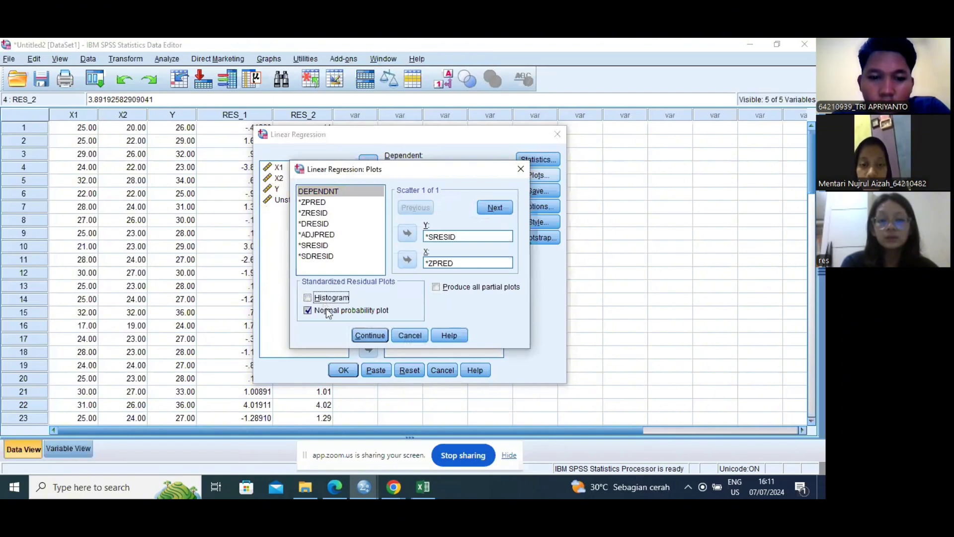
pyautogui.click(328, 311)
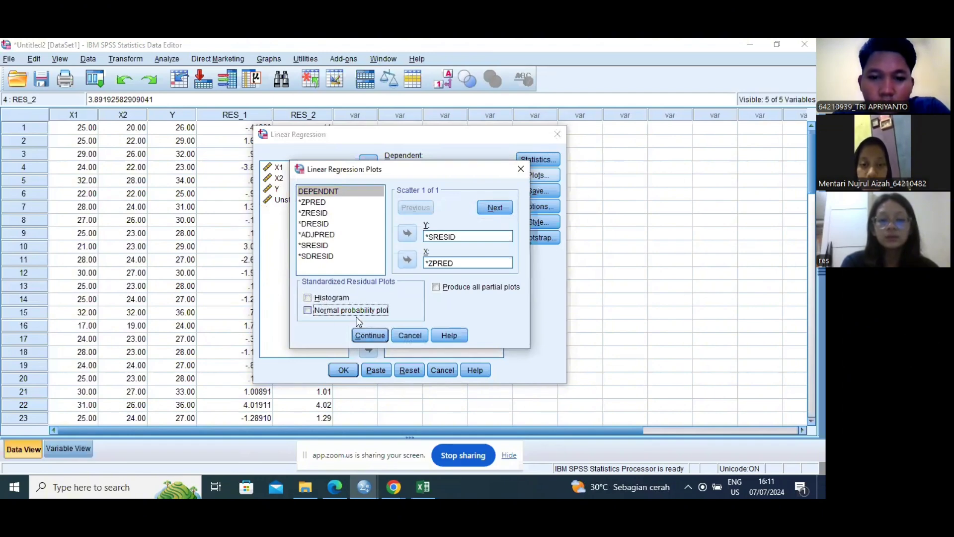
pyautogui.click(367, 335)
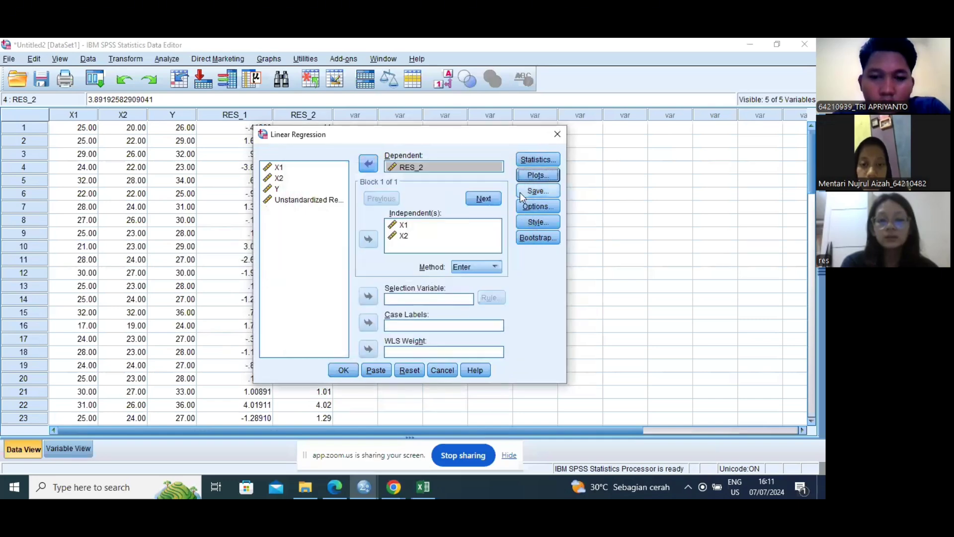
# - Accept the save settings with unstandardized residuals and run the regression of RES_2 on X1 and X2
pyautogui.click(521, 192)
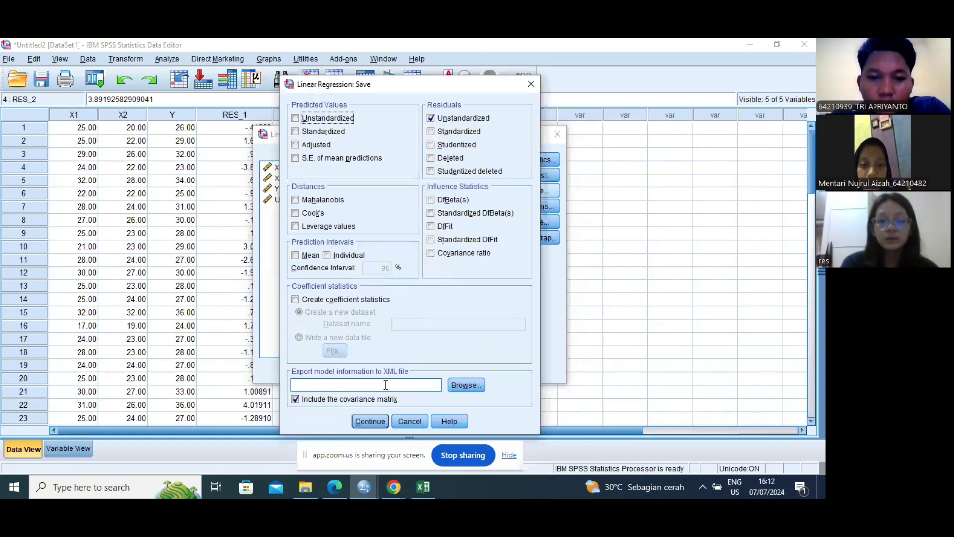
pyautogui.click(371, 425)
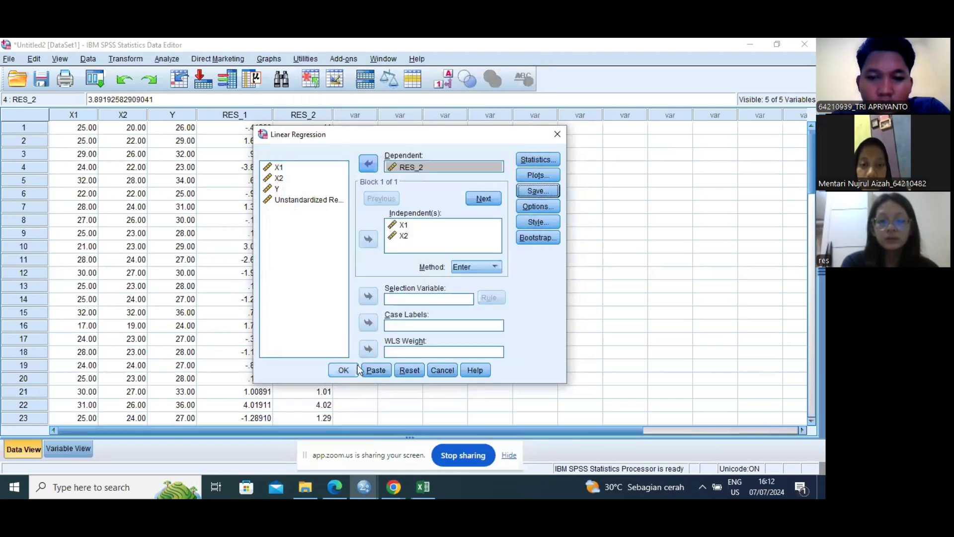
pyautogui.click(348, 372)
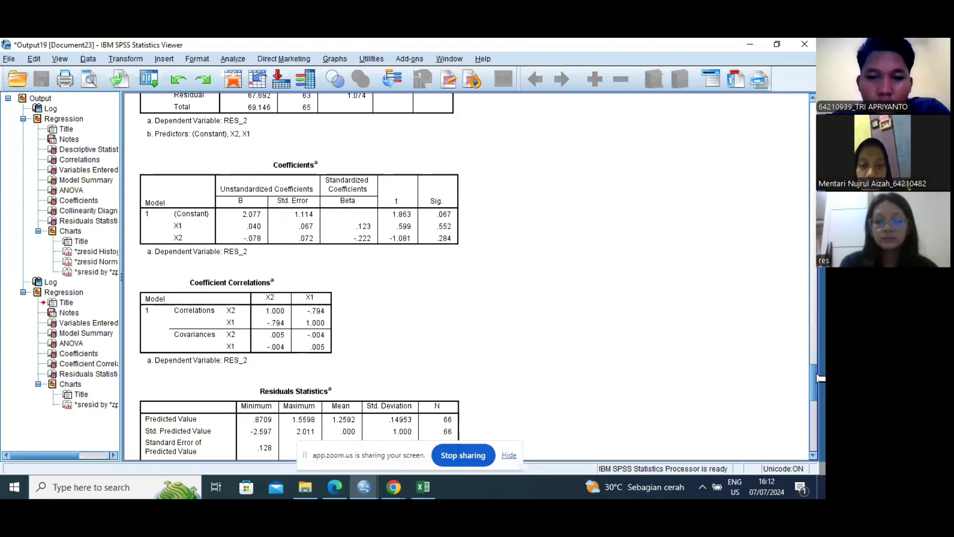
# - View the scatterplot from the RES_2 regression in the output, and return to the dataset
pyautogui.moveTo(820, 378); pyautogui.dragTo(813, 439)
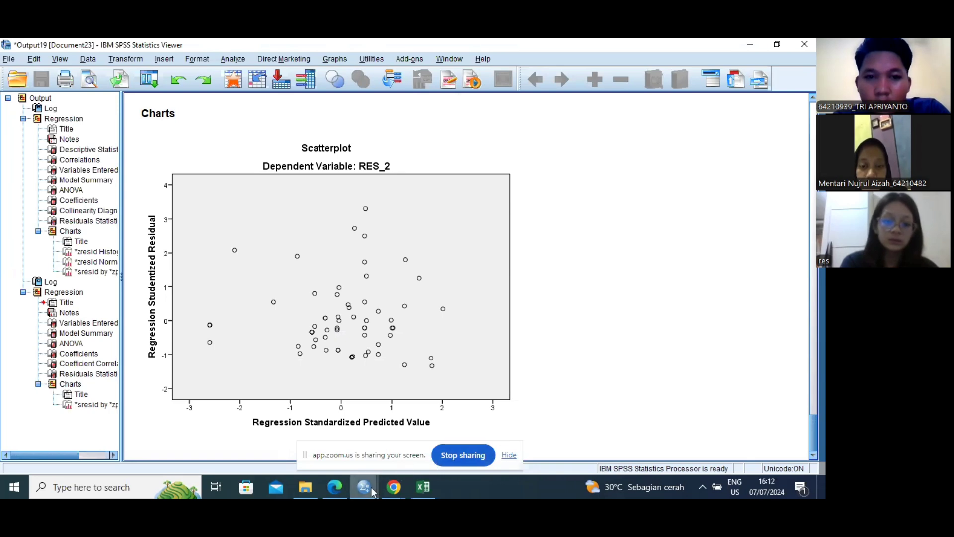
pyautogui.moveTo(373, 491)
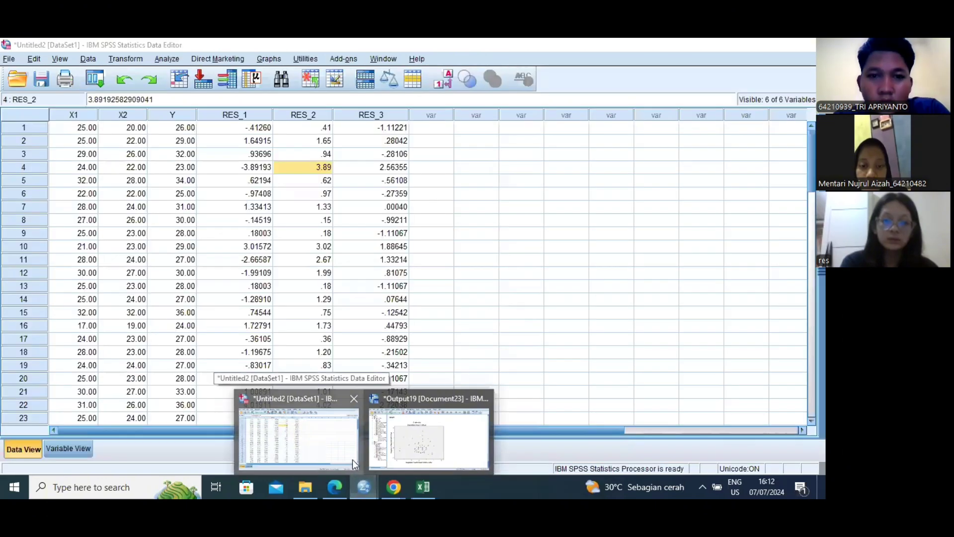
pyautogui.click(352, 459)
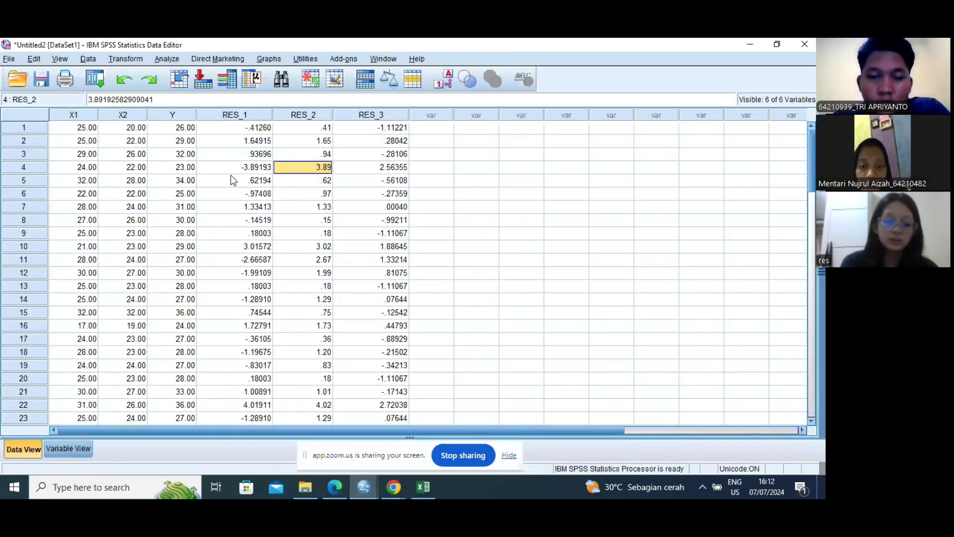
# - Run the legacy one-sample Kolmogorov-Smirnov test on X1, X2 and Y against the Normal distribution
pyautogui.click(168, 59)
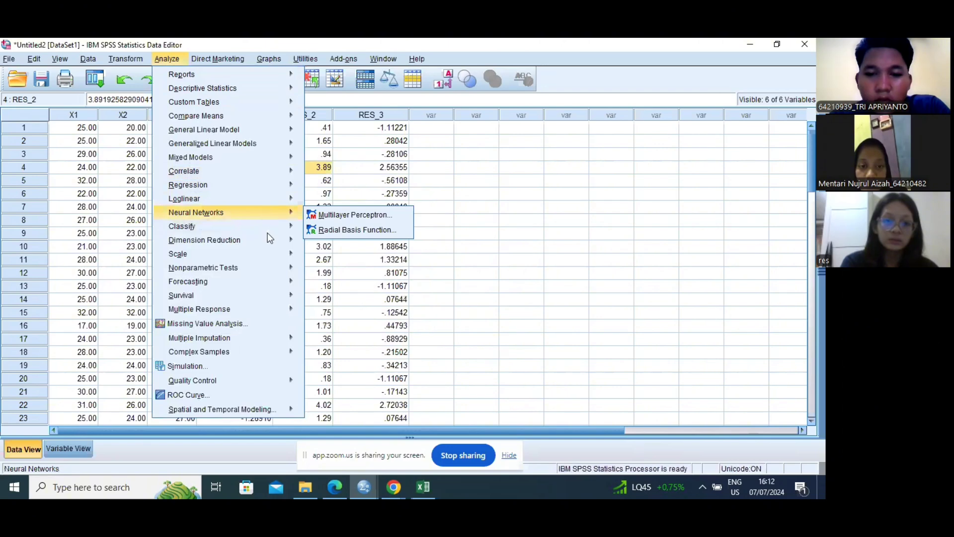
pyautogui.moveTo(275, 267)
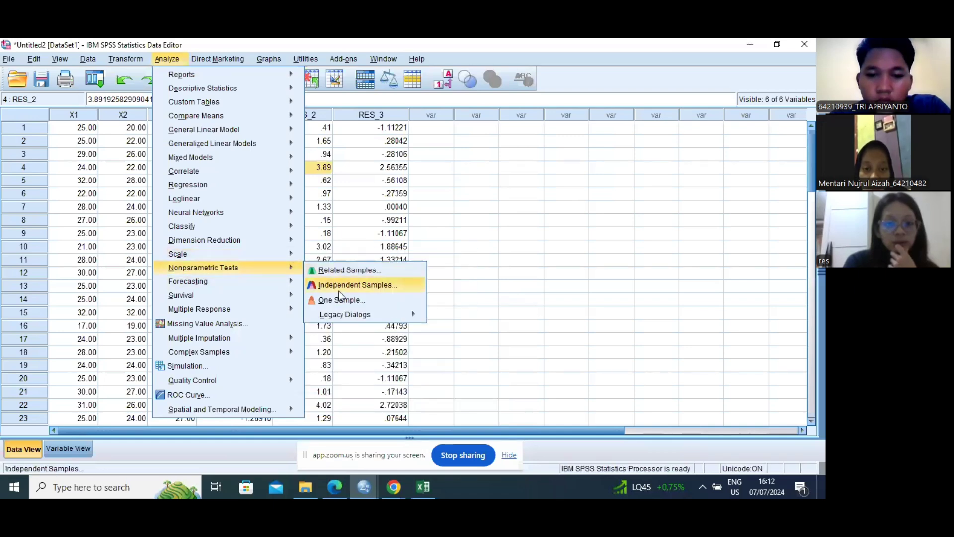
pyautogui.moveTo(353, 312)
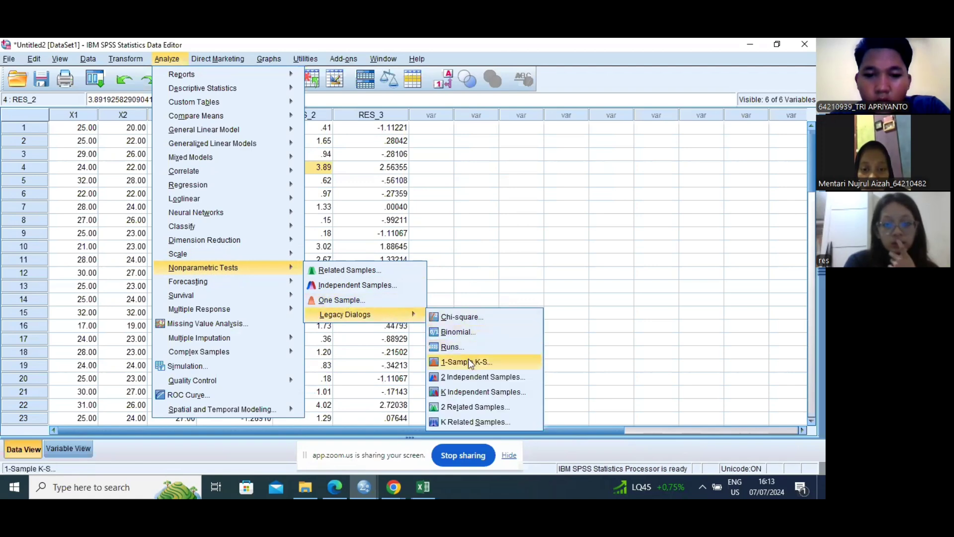
pyautogui.click(468, 361)
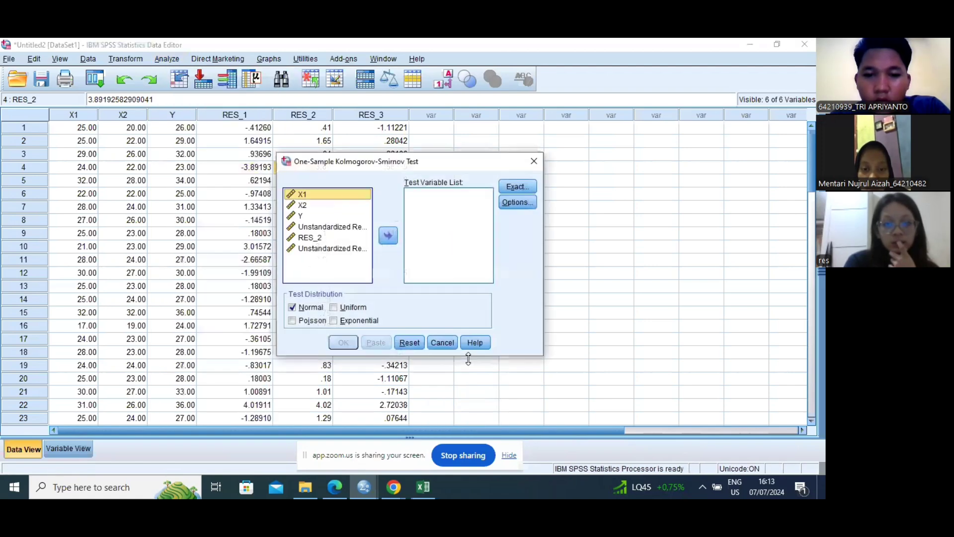
pyautogui.keyDown('shift'); pyautogui.click(338, 216); pyautogui.keyUp('shift')
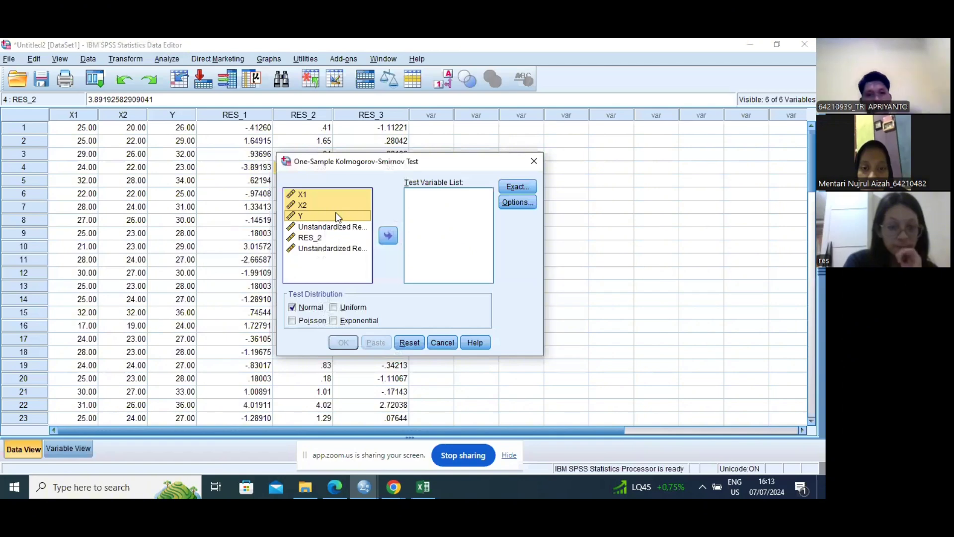
pyautogui.click(387, 236)
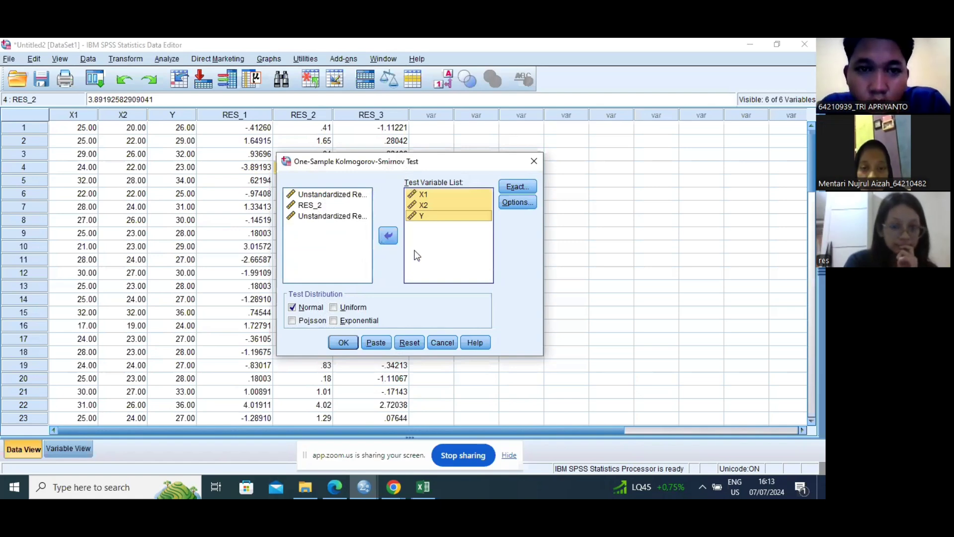
pyautogui.click(342, 345)
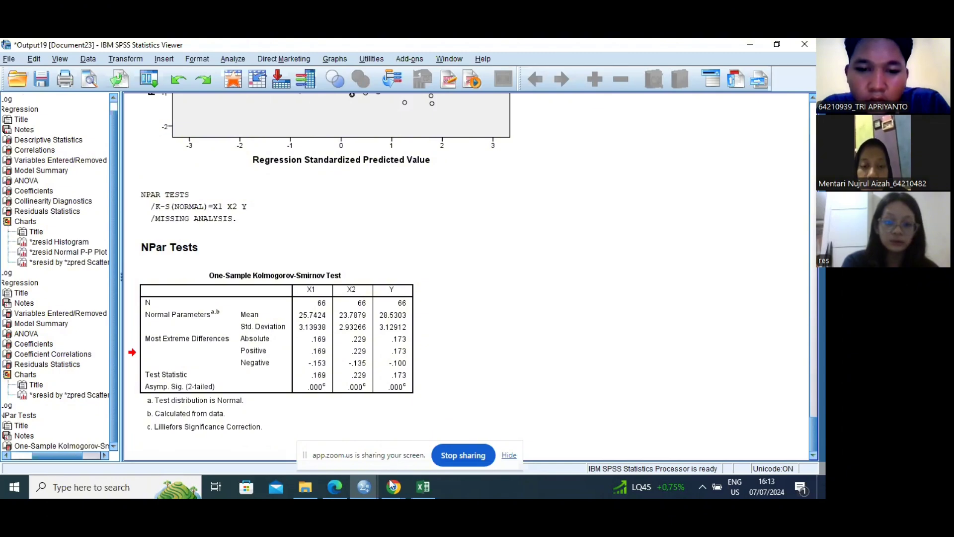
# - Switch to the Canva presentation in Chrome and show the editor full screen at the Uji Normalitas histogram slide
pyautogui.moveTo(393, 486)
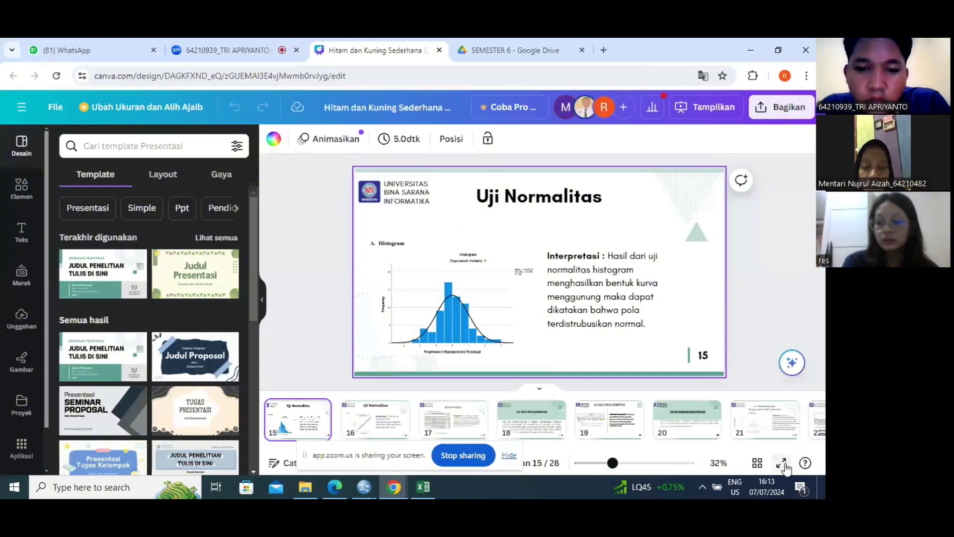
pyautogui.click(783, 465)
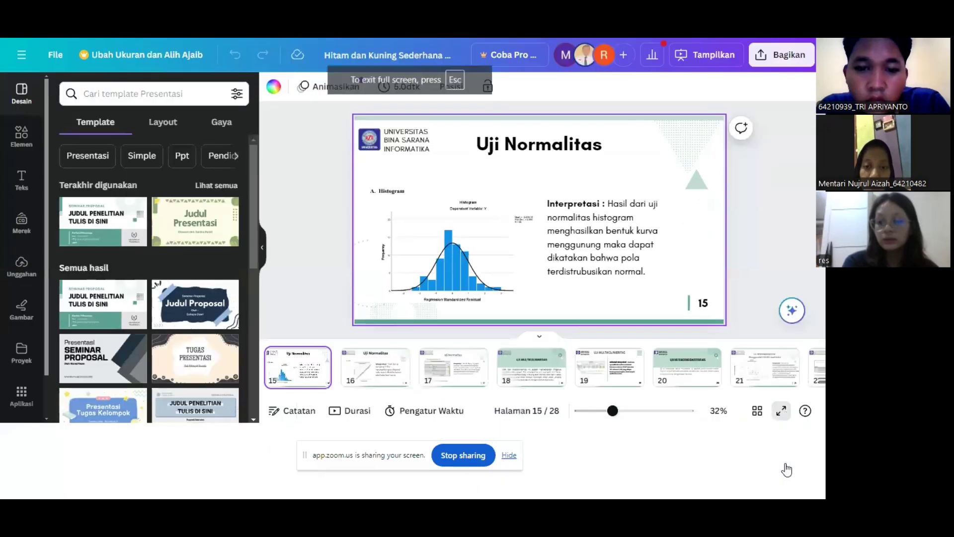